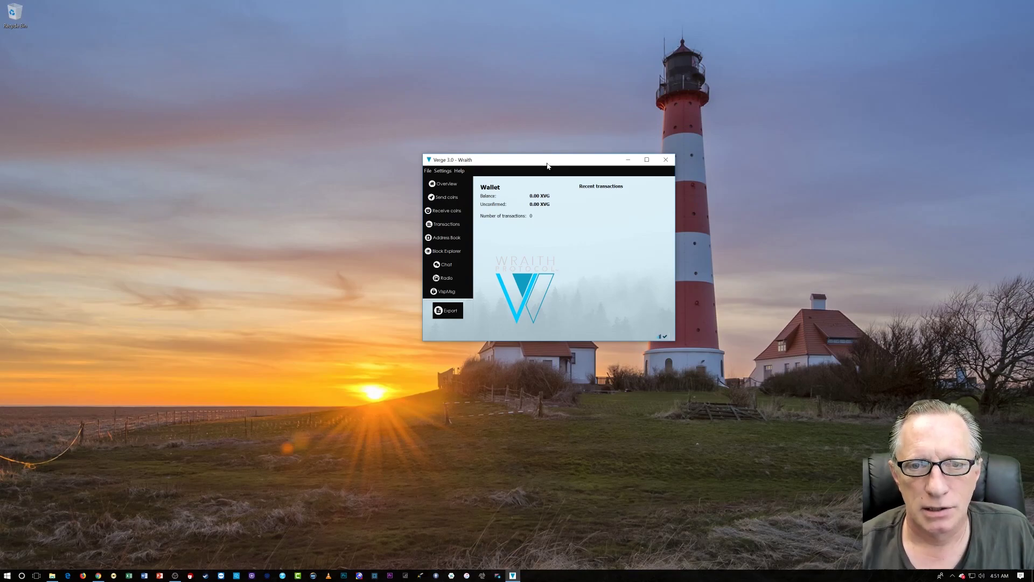
- Shift the empty Verge 3.0 Wraith wallet window slightly to the left
left_click_drag(548, 165, 530, 183)
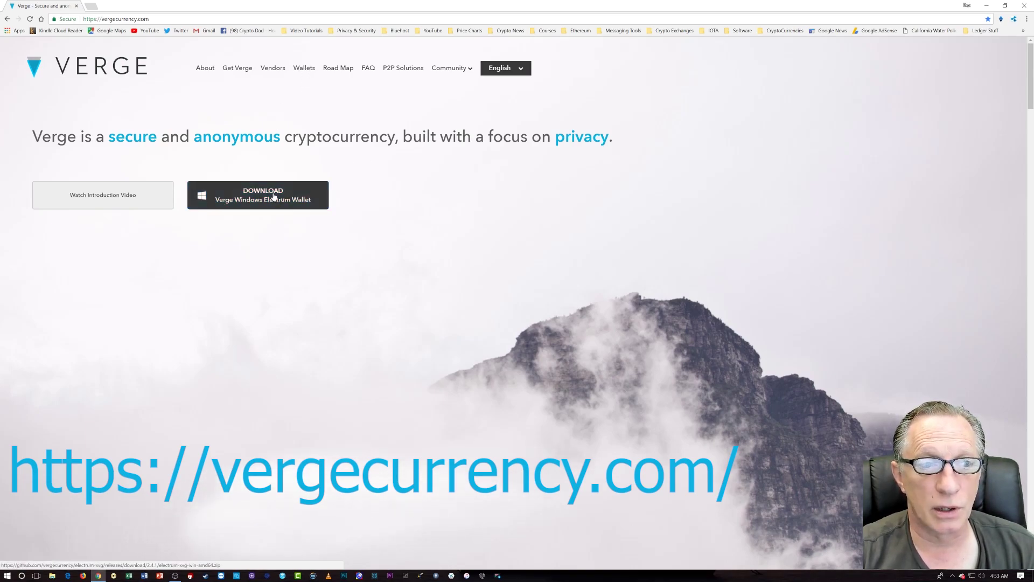
- Go to the Wallets section of vergecurrency.com and list the Desktop wallet downloads
left_click(305, 72)
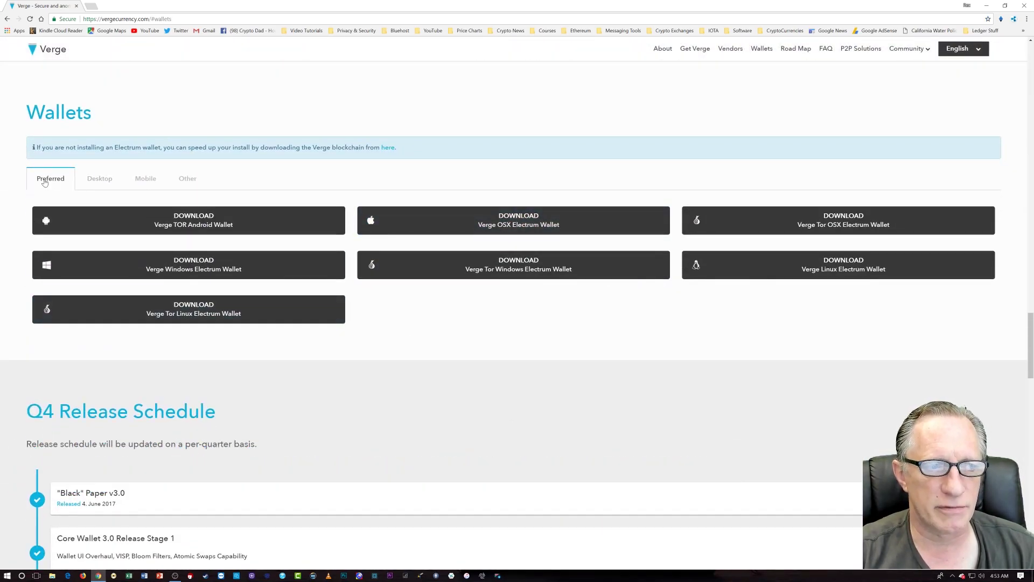
left_click(100, 181)
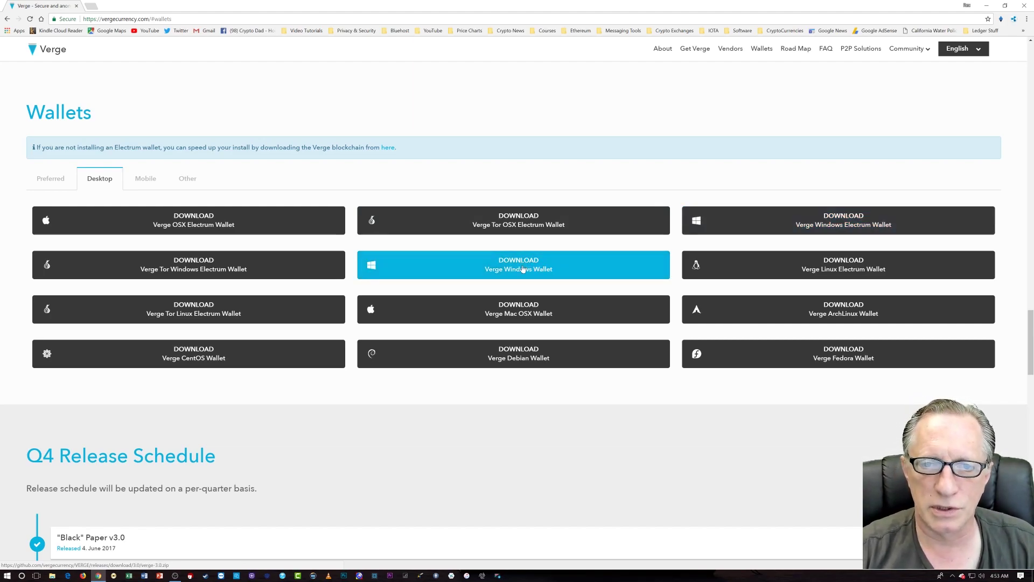
- Save the Verge Windows Wallet download, verge-3.0.zip, into the Software\Verge Wallet folder
left_click(598, 267)
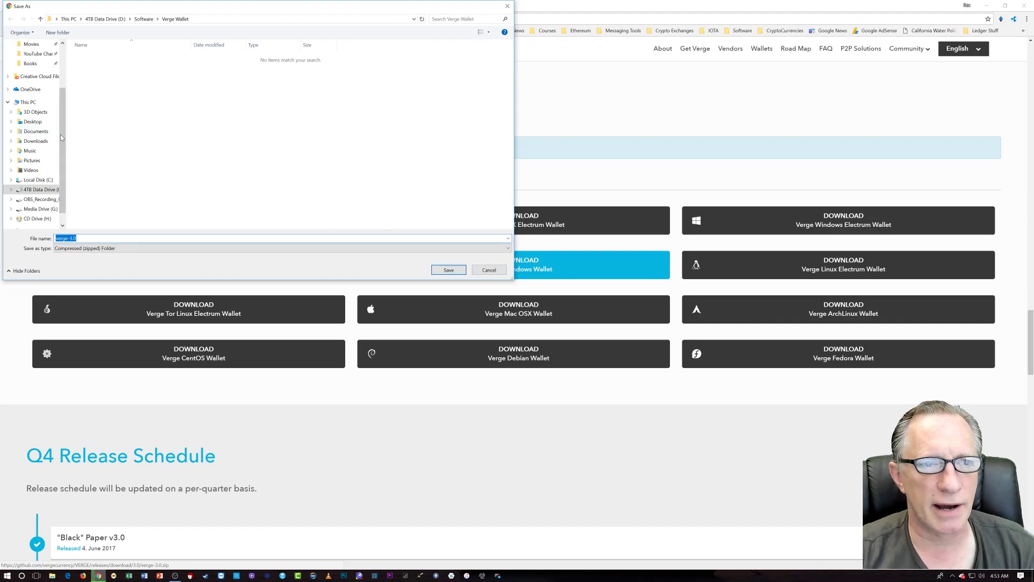
scroll(46, 102, "up", 2)
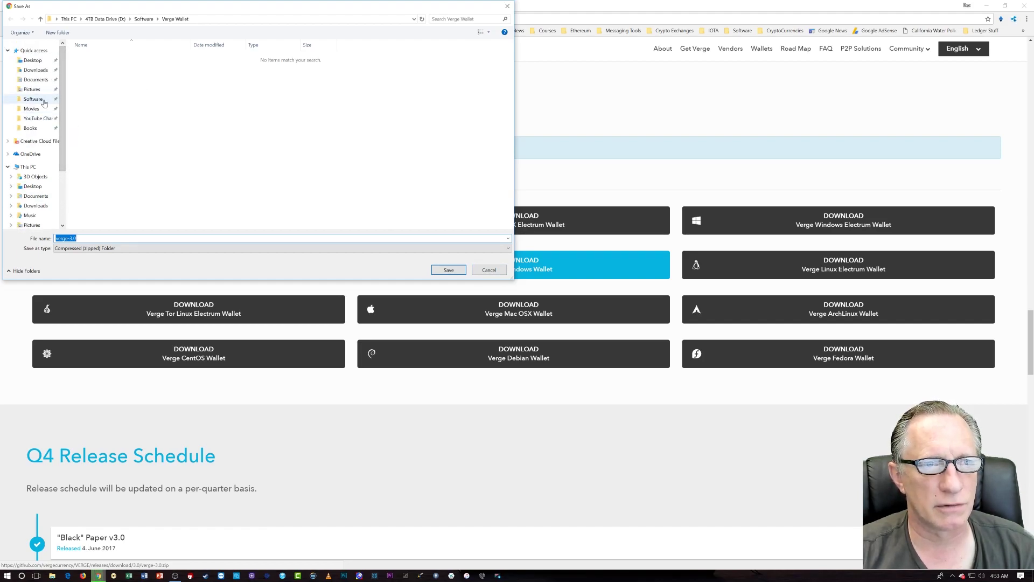
left_click(45, 103)
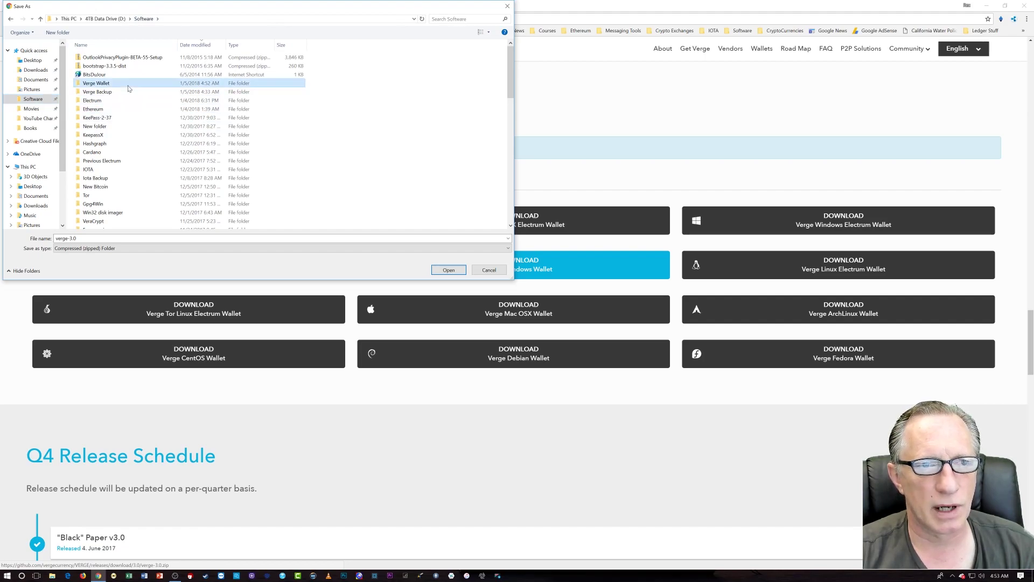
double_click(128, 84)
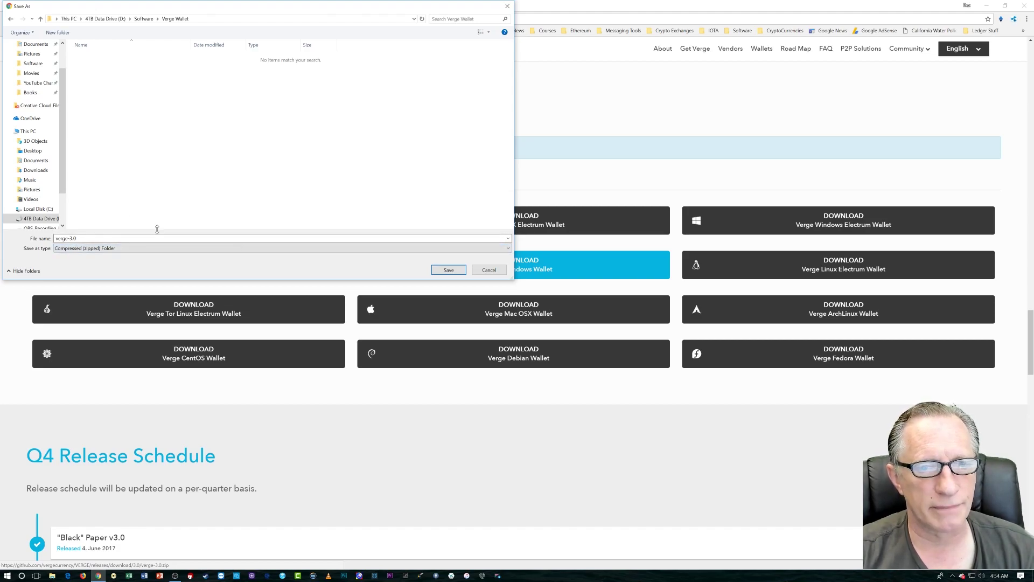
left_click(455, 272)
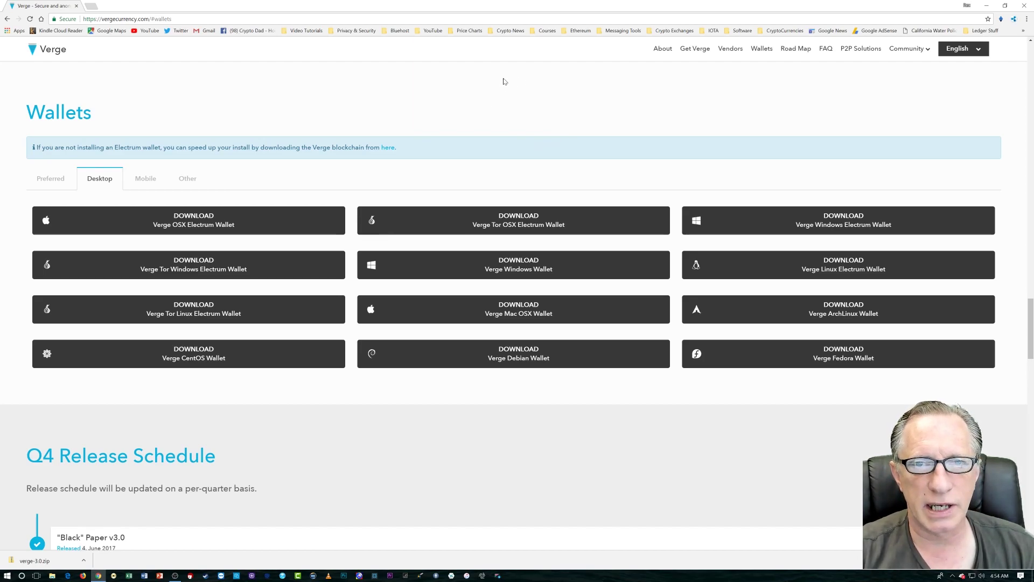
- Save the server2 blockchain zip into Verge Wallet, keeping the download running instead of exiting Chrome
left_click(386, 150)
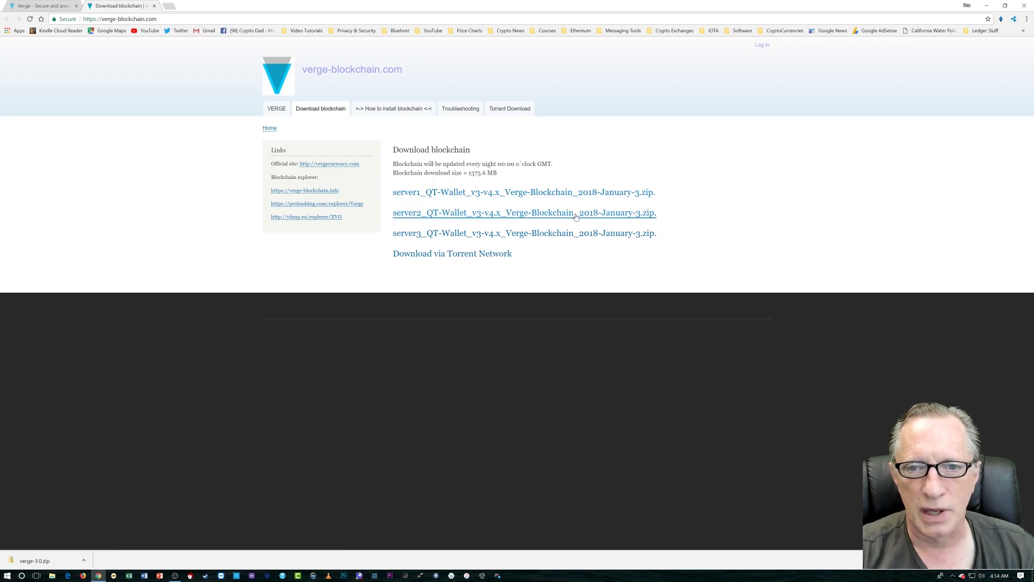
left_click(546, 214)
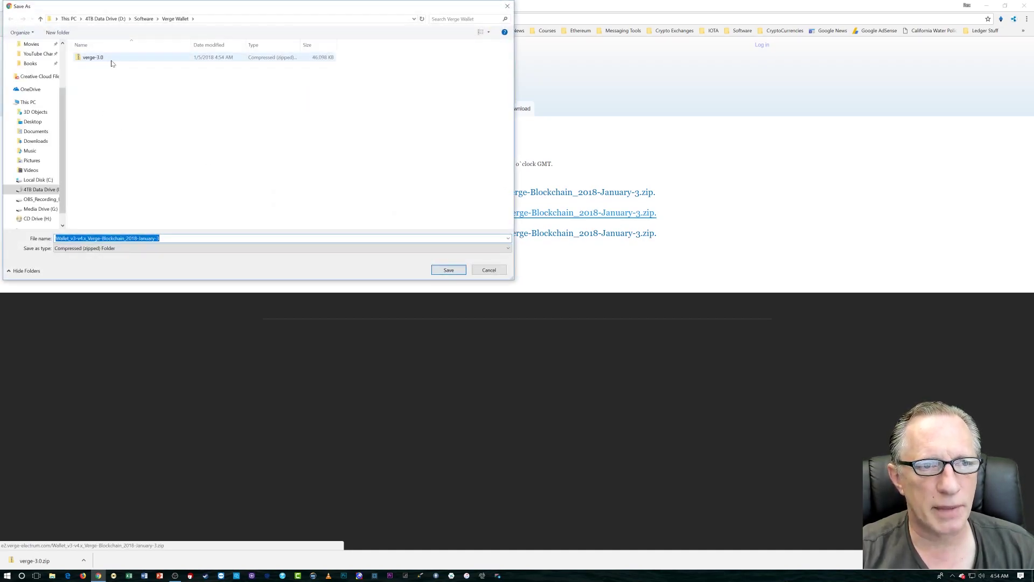
left_click(448, 272)
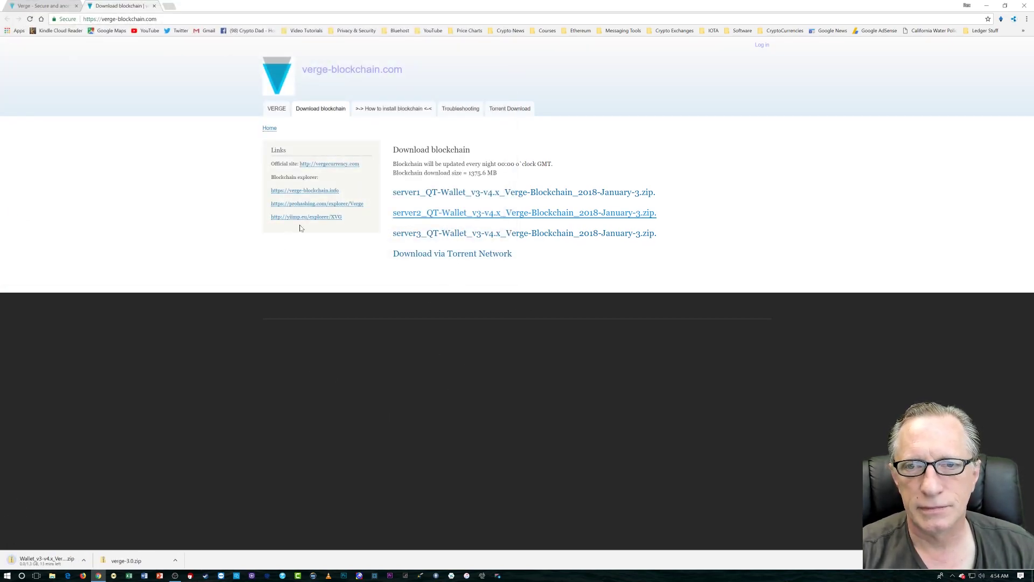
left_click(1026, 6)
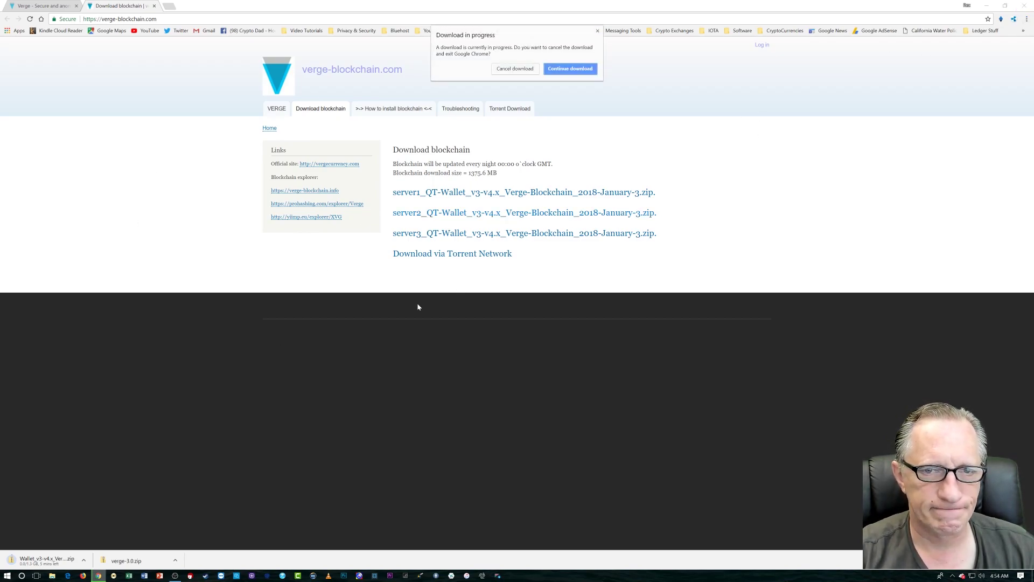
left_click(574, 69)
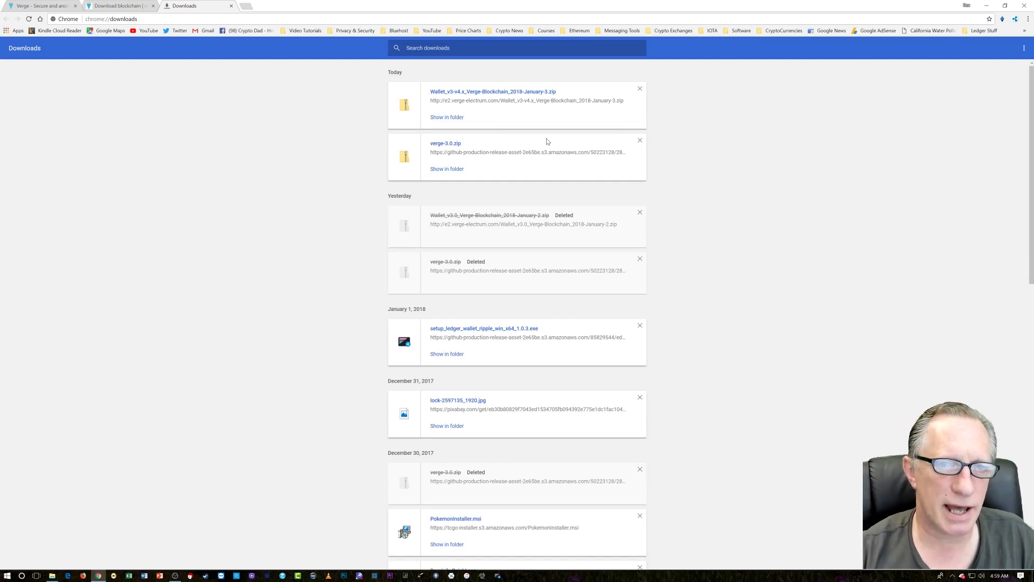
- Show the downloaded files in their folder and delete verge-3.0.zip
left_click(450, 117)
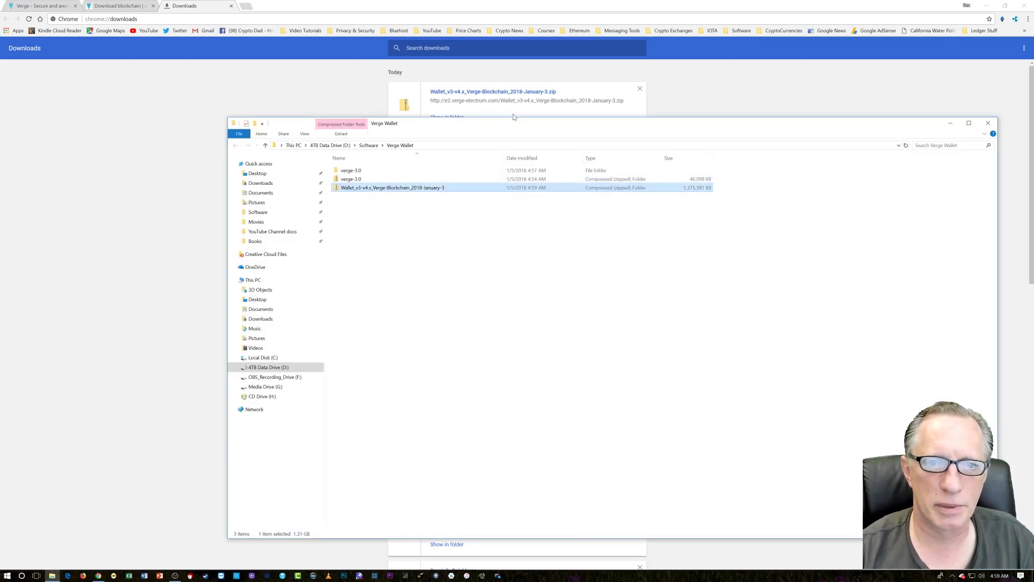
right_click(370, 181)
left_click(377, 379)
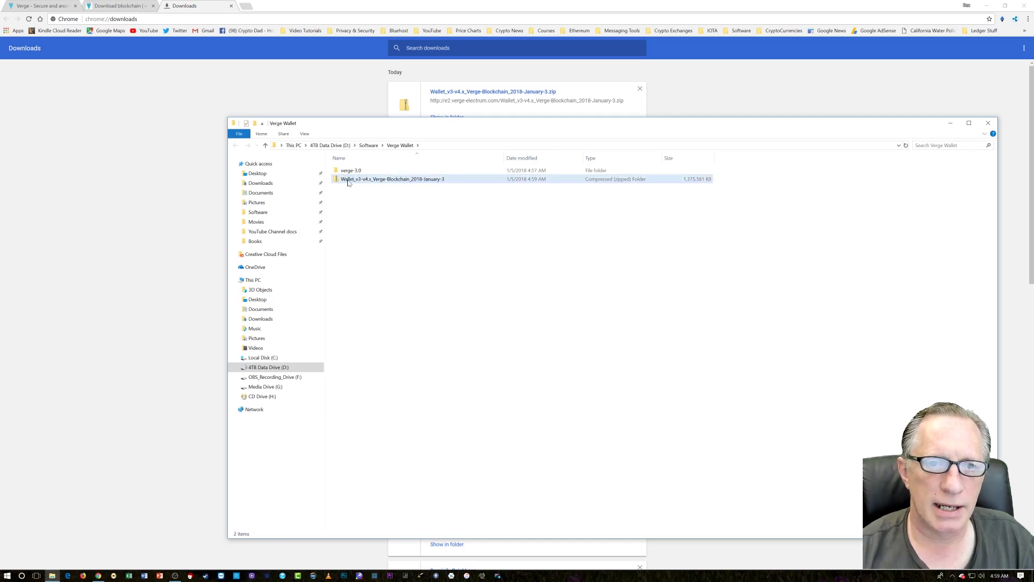
- Extract the blockchain zip with 7-Zip into its own Wallet_v3-v4.x_Verge-Blockchain_2018-January-3 folder
right_click(345, 181)
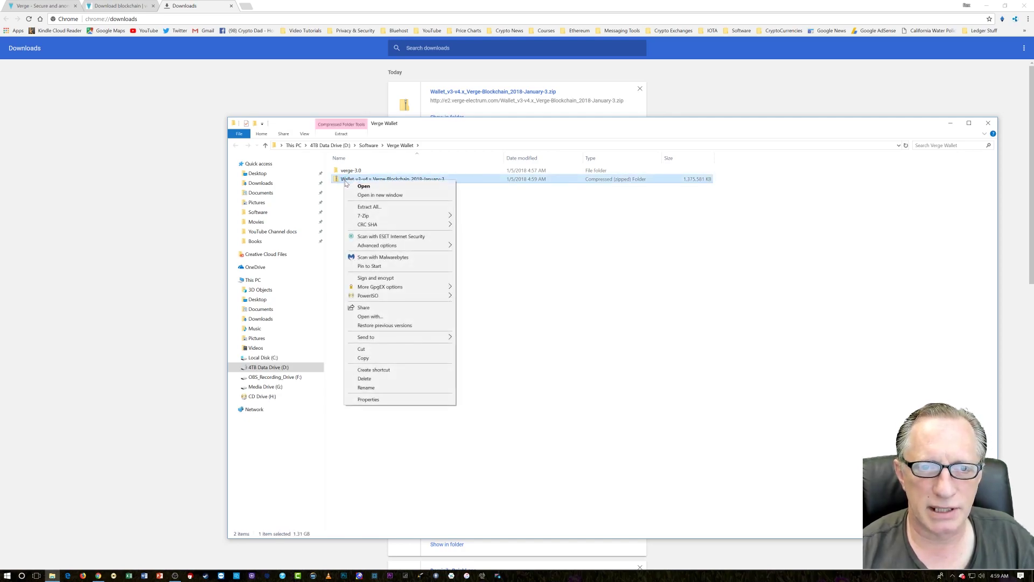
mouse_move(400, 217)
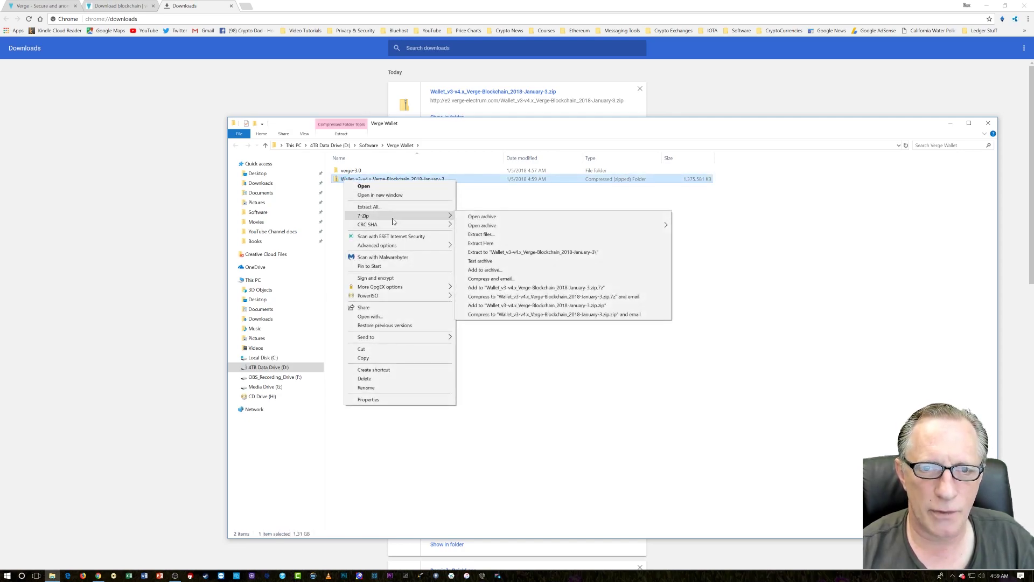
left_click(536, 253)
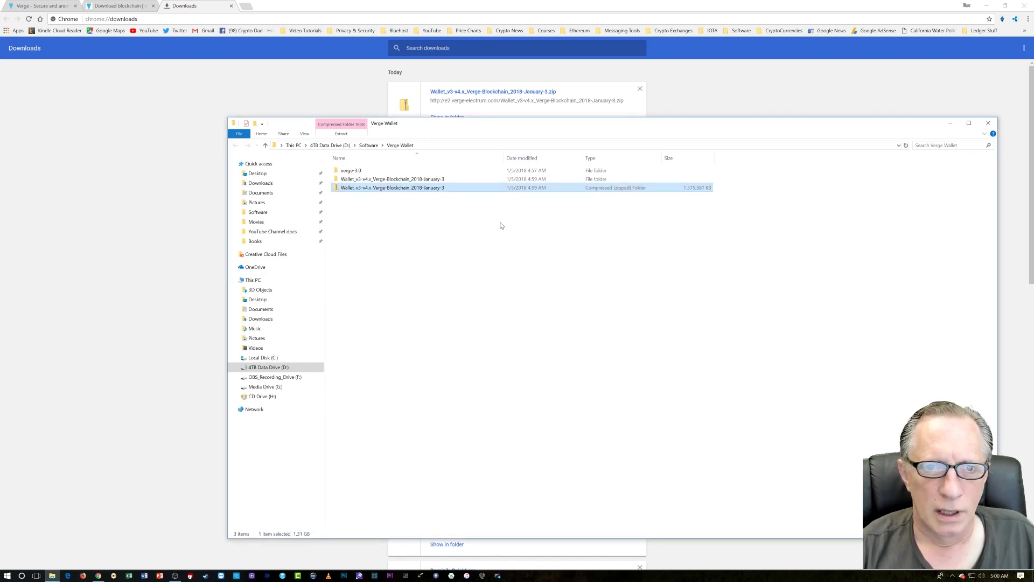
- Delete the extracted blockchain zip, then launch VERGE-qt from the verge-3.0 folder
right_click(364, 192)
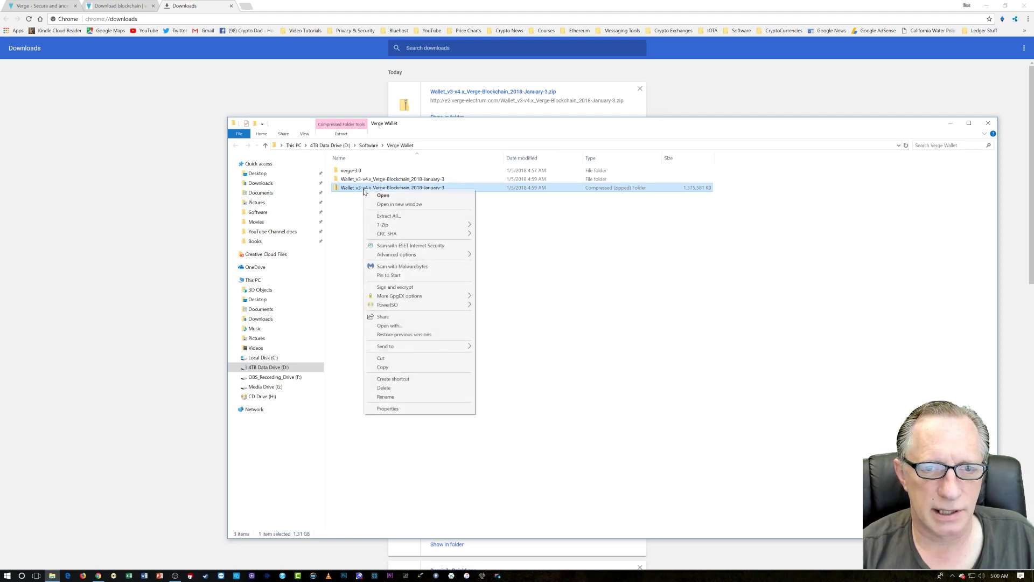
left_click(420, 388)
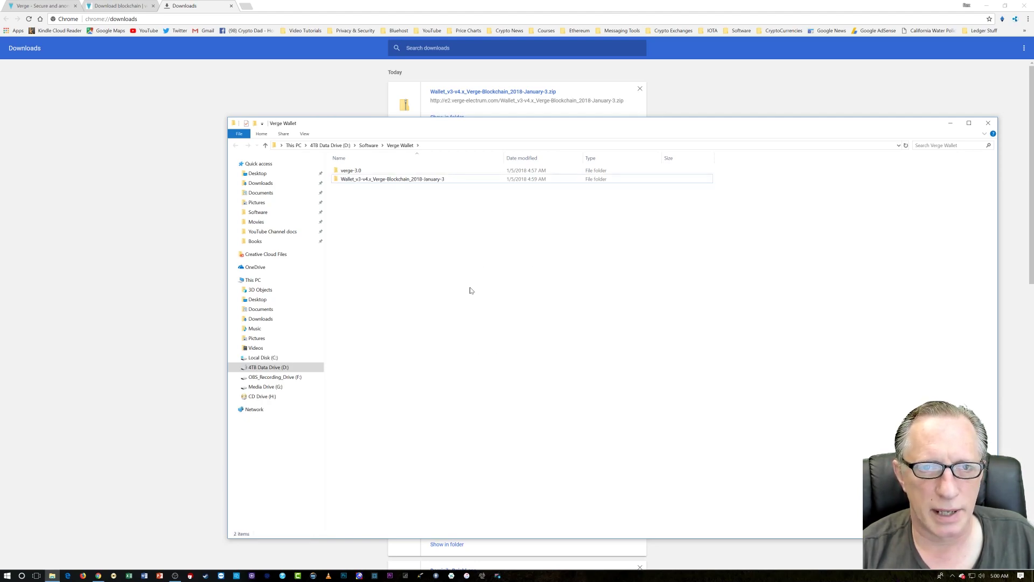
double_click(373, 172)
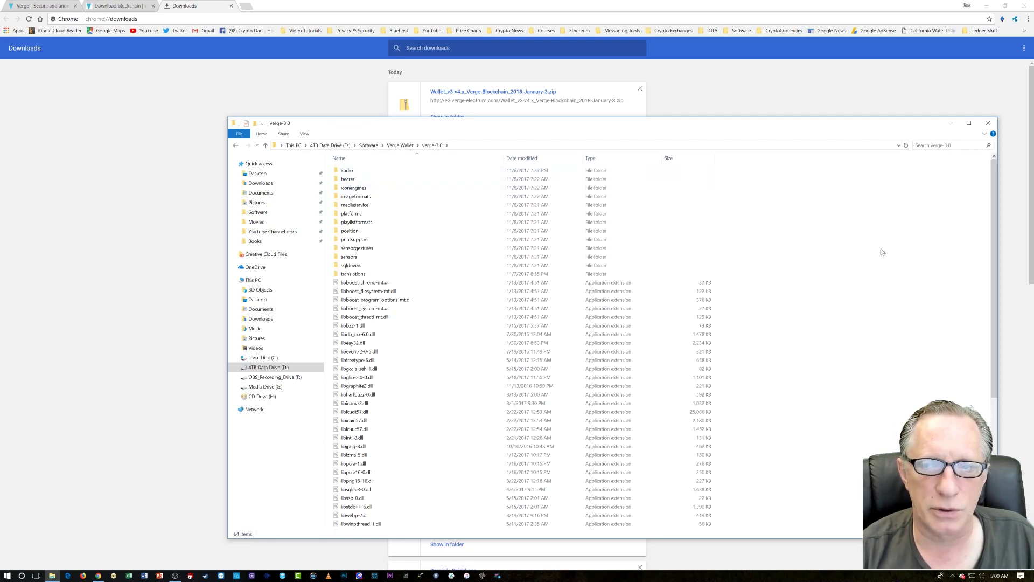
left_click_drag(995, 186, 996, 309)
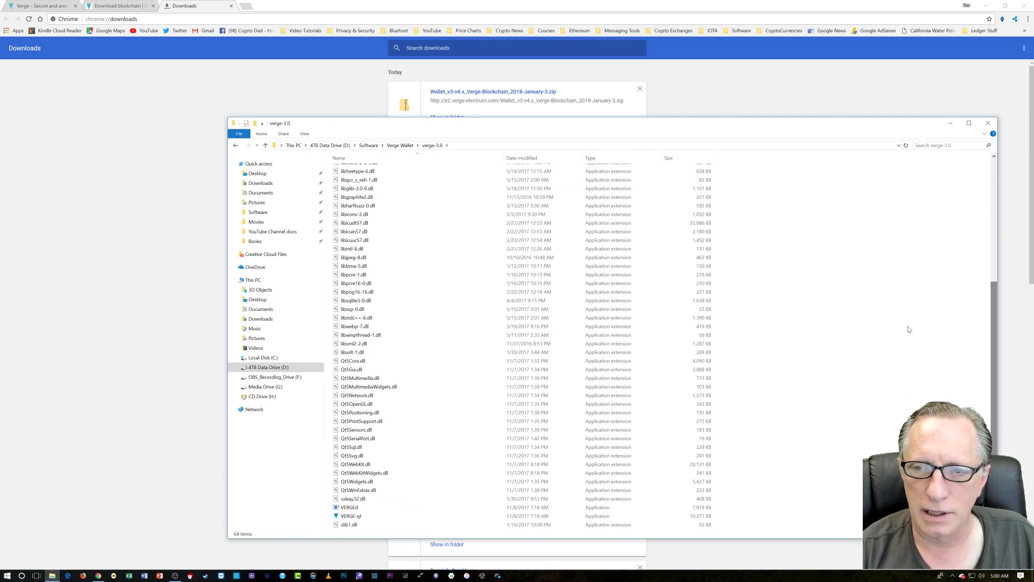
double_click(356, 518)
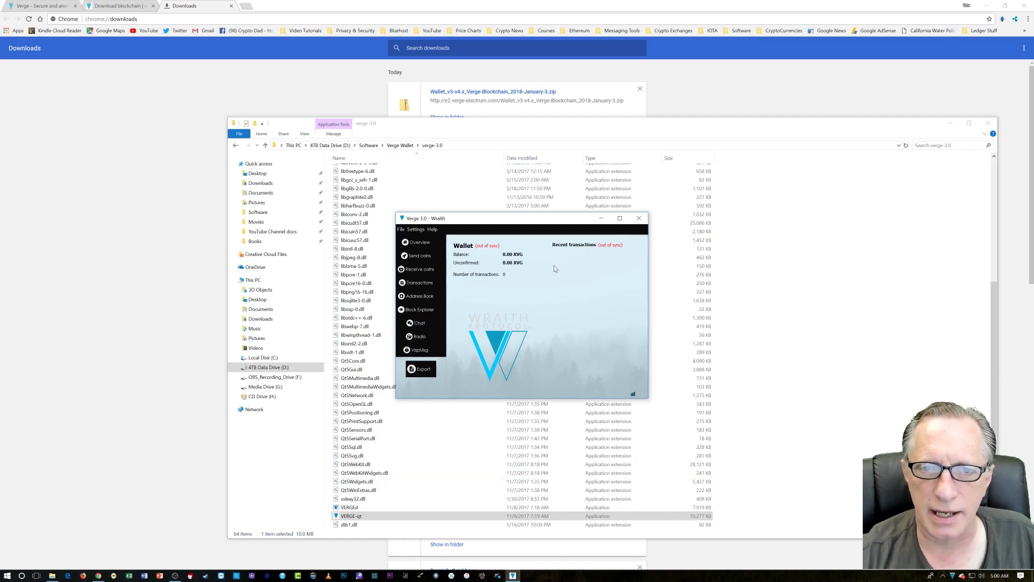
- Minimize the verge-3.0 folder and Chrome windows, then close the Verge wallet
left_click(951, 123)
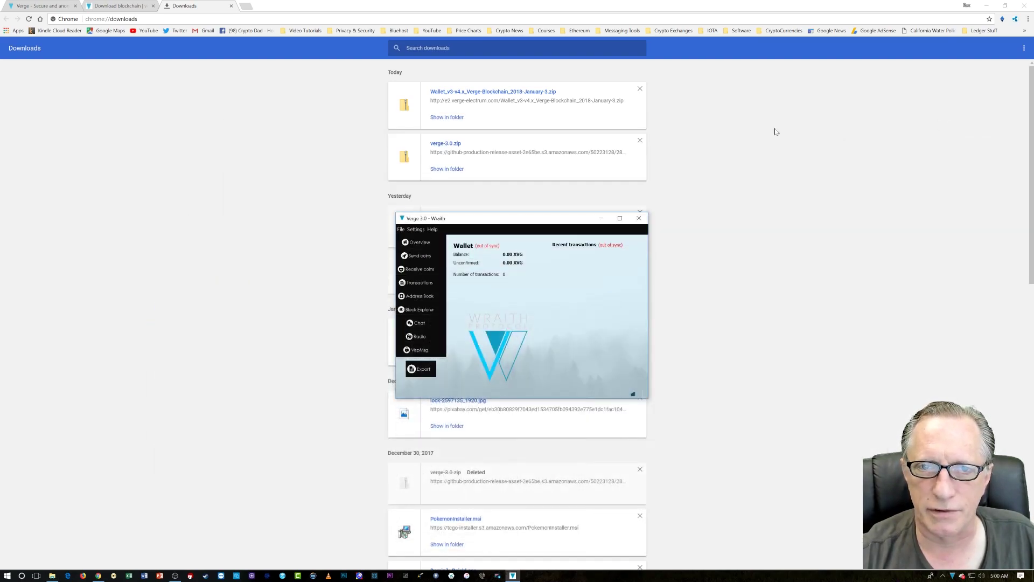
left_click(986, 6)
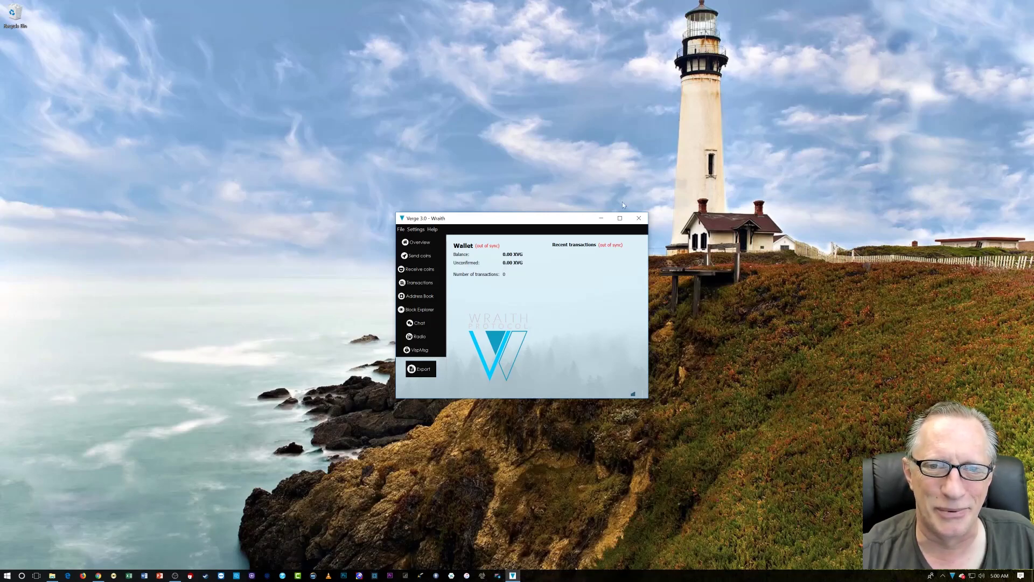
left_click_drag(515, 221, 516, 184)
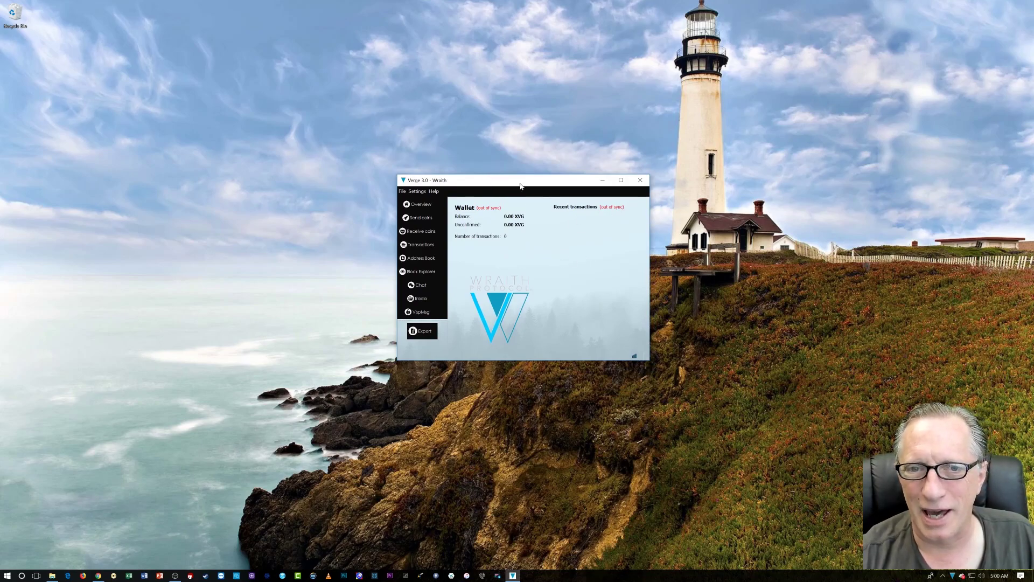
left_click(640, 182)
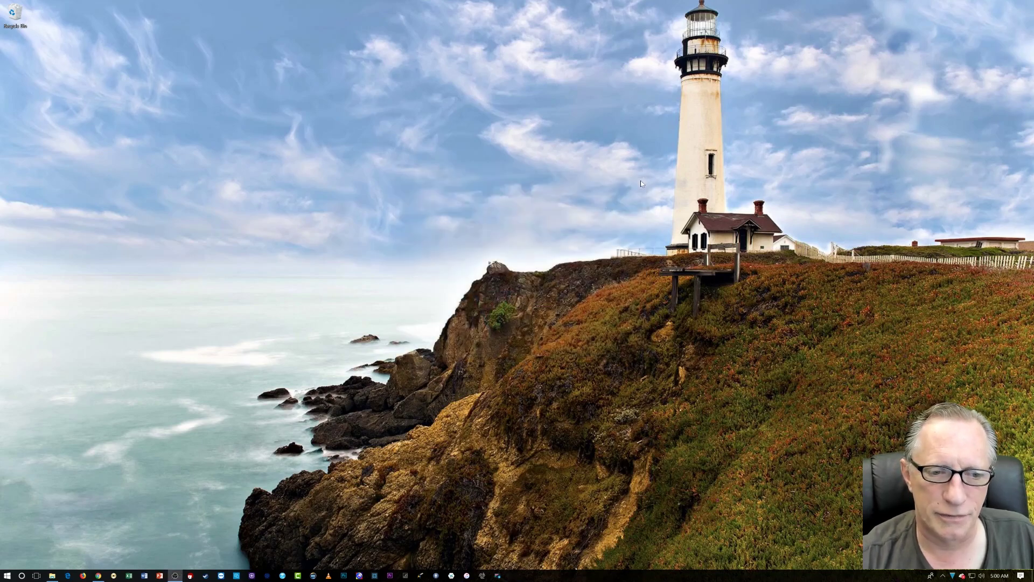
- Restore the verge-3.0 folder window and move it up and to the left
left_click(51, 575)
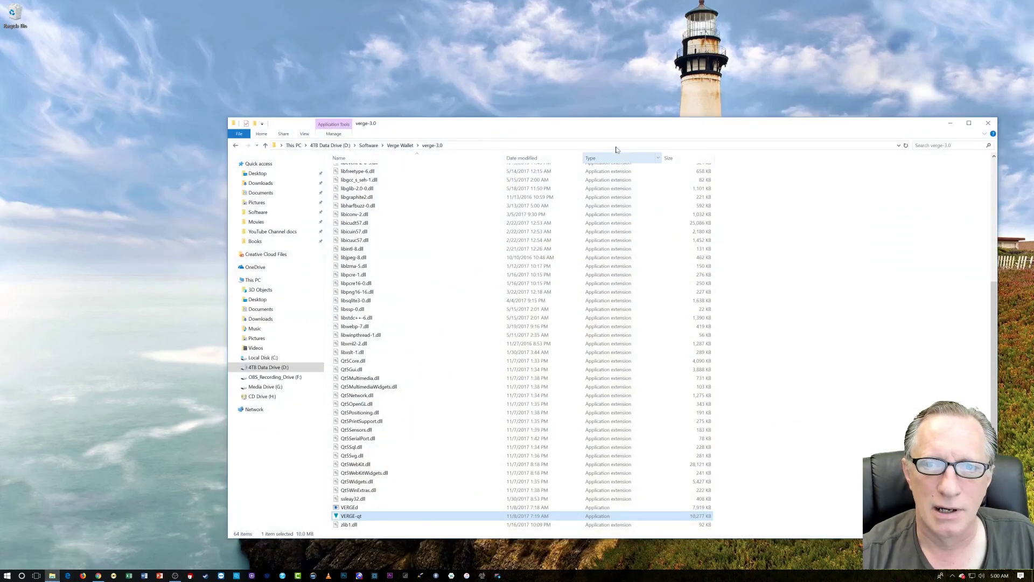
left_click_drag(665, 125, 636, 102)
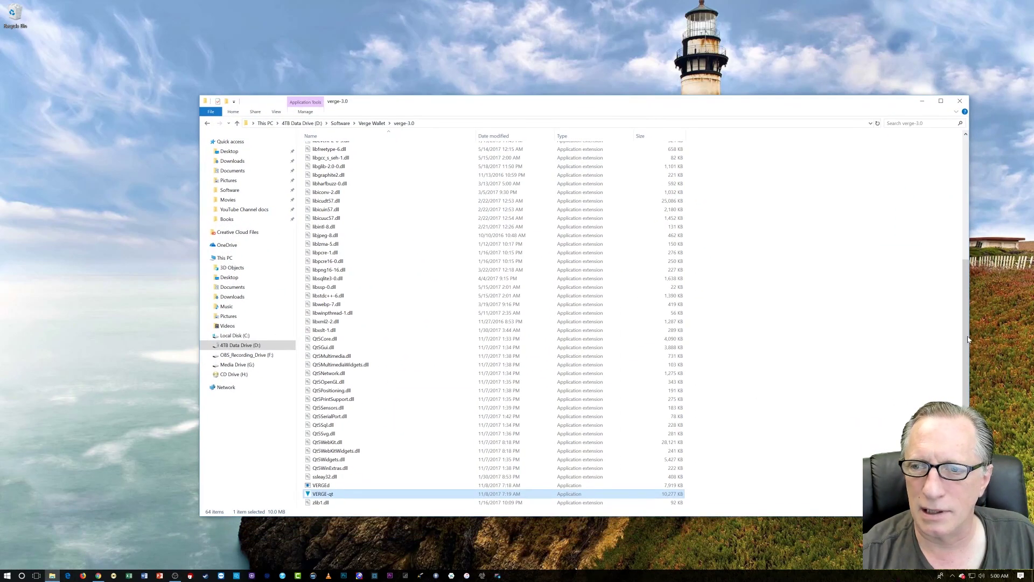
left_click_drag(965, 331, 964, 206)
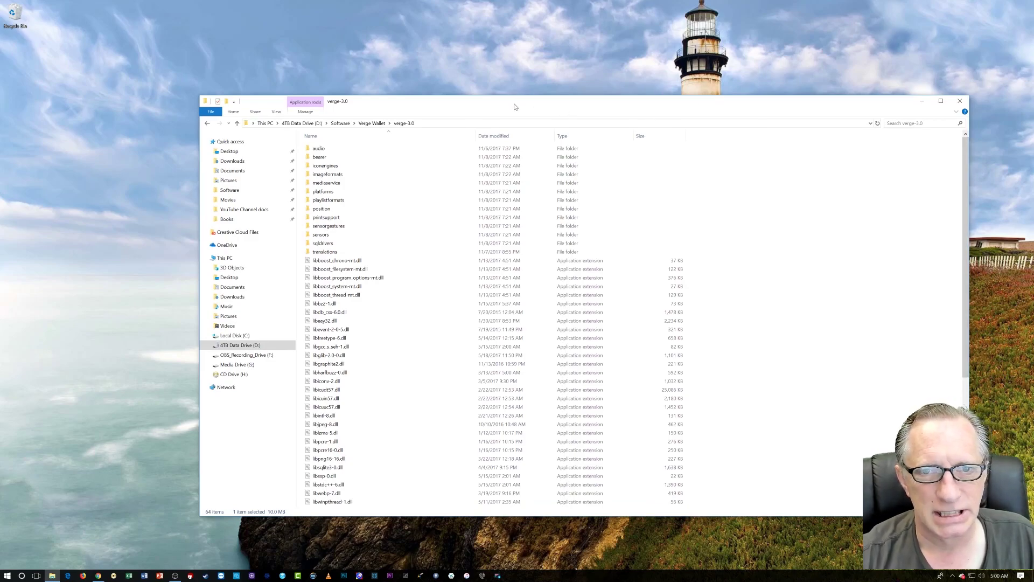
left_click_drag(542, 101, 455, 64)
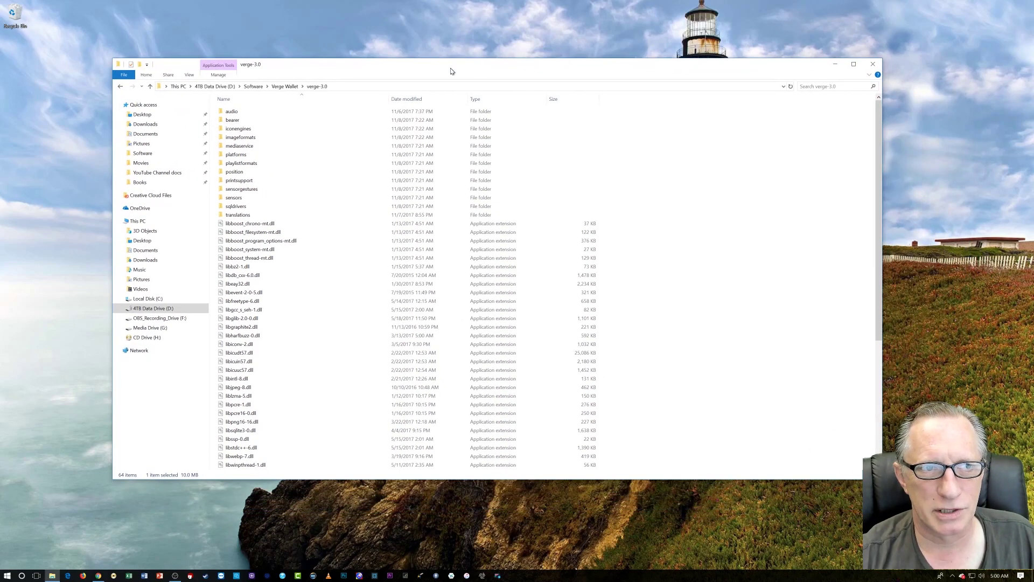
- Empty the Recycle Bin, permanently deleting the two zip files
right_click(14, 12)
left_click(49, 26)
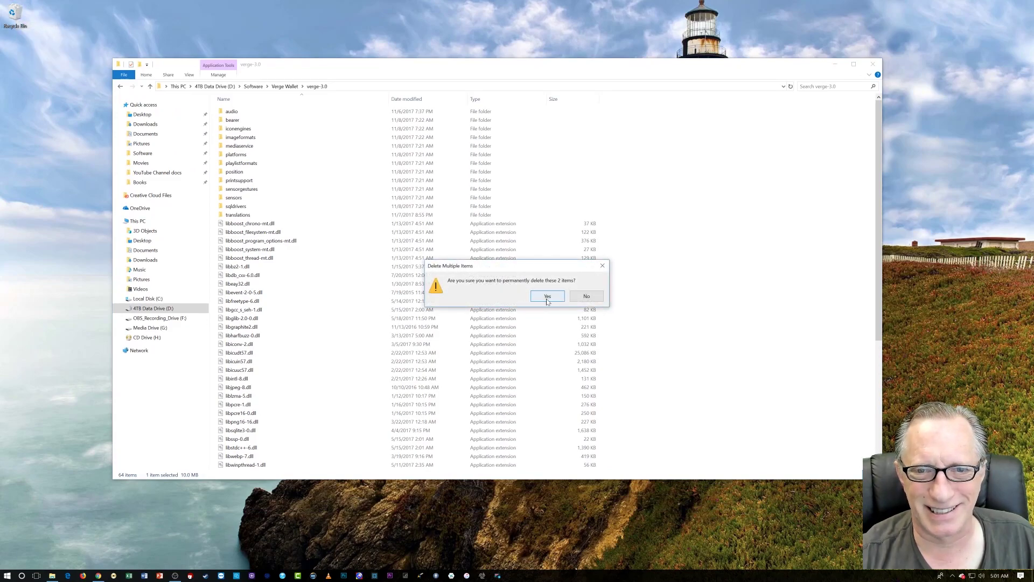
left_click(545, 295)
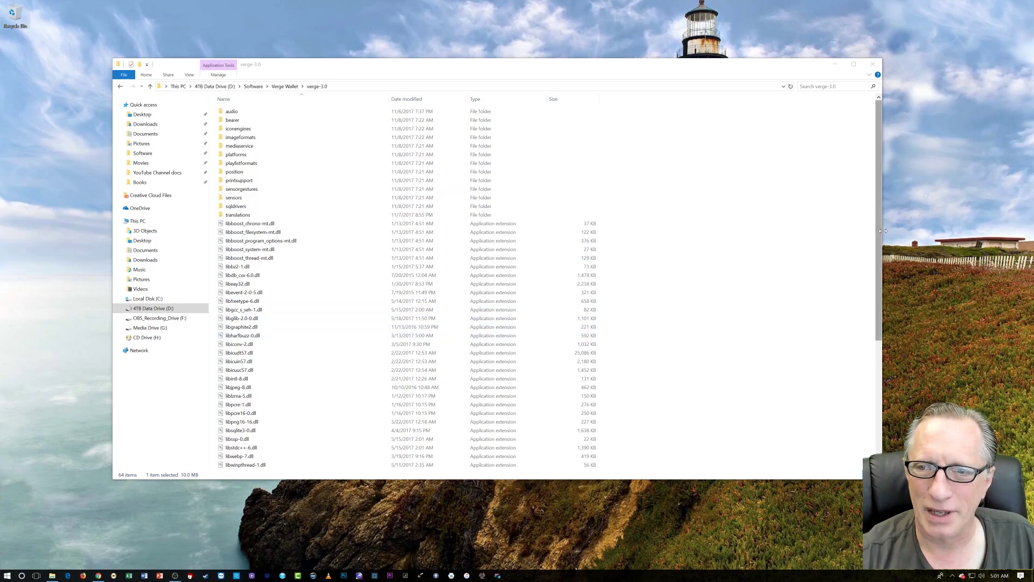
- Go up to Verge Wallet and open the Wallet_v3-v4.x_Verge-Blockchain_2018-January-3 folder
scroll(877, 221, "down", 8)
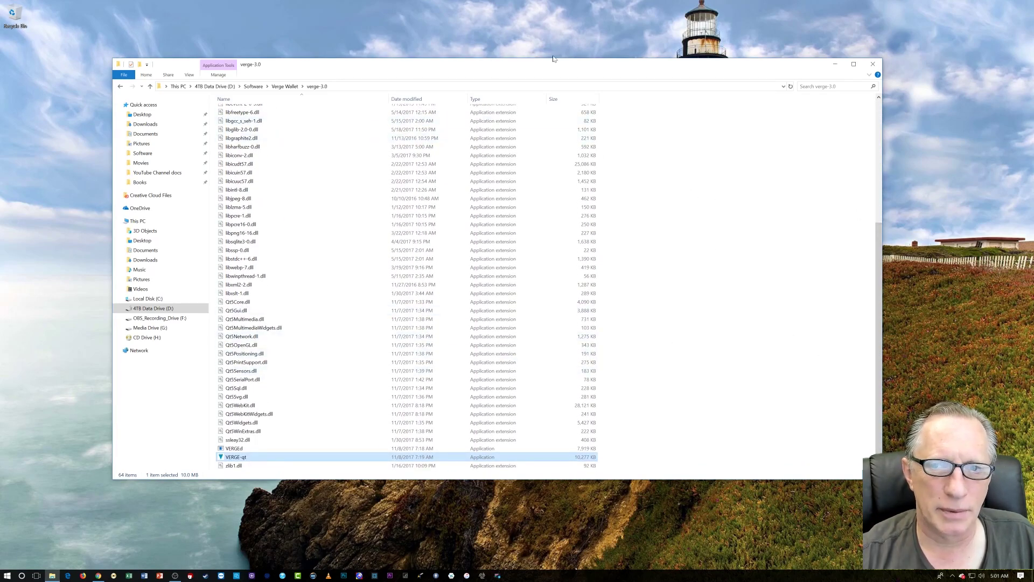
left_click(285, 87)
double_click(259, 120)
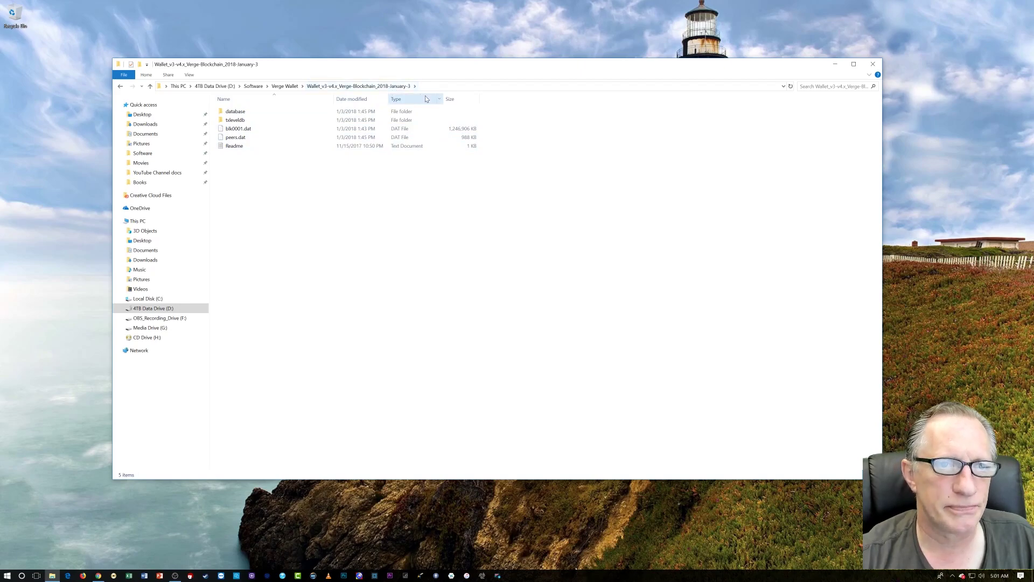
- Open a second Explorer window and snap the two windows side by side
left_click(124, 76)
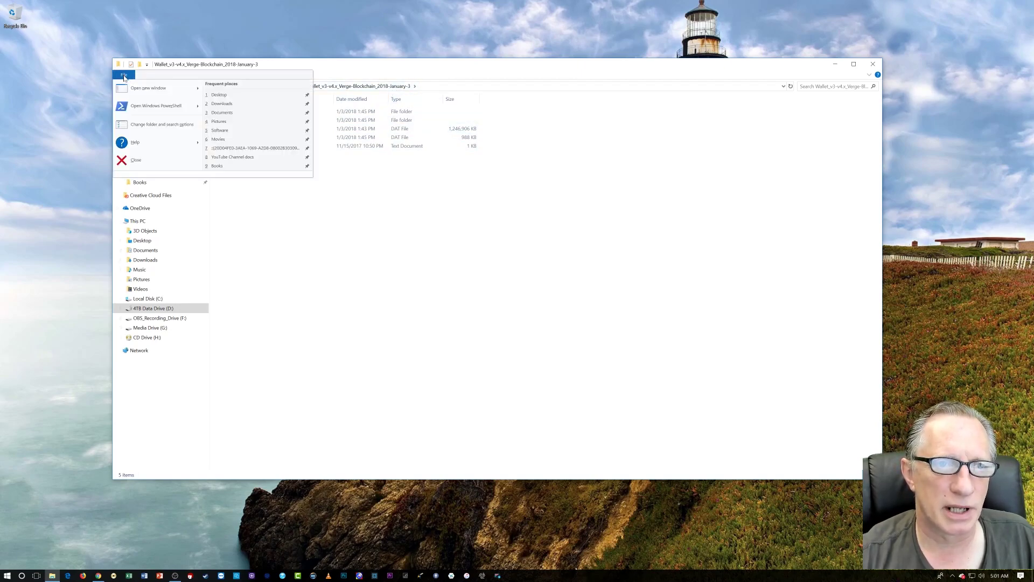
left_click(148, 88)
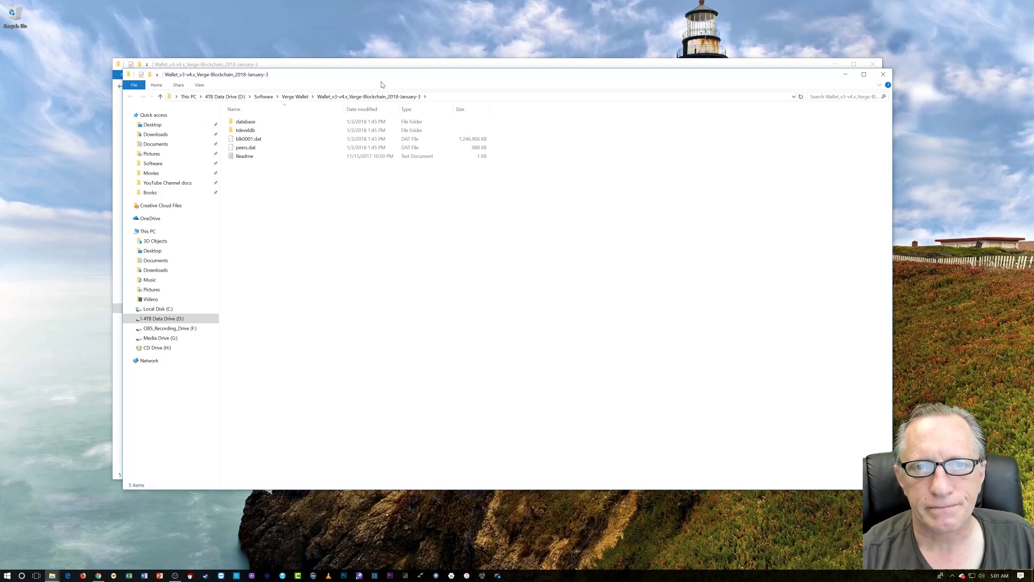
key("super+Right")
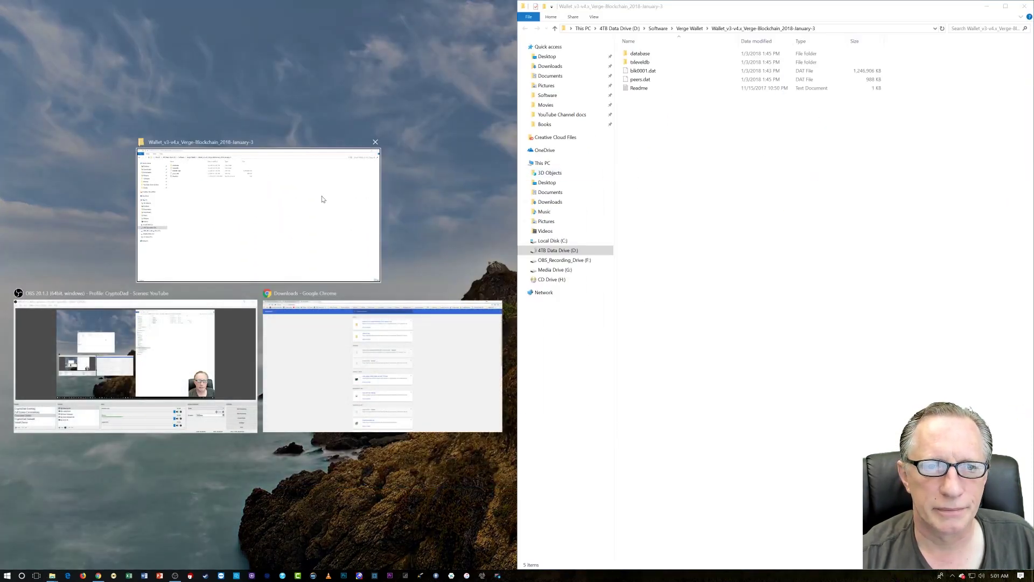
left_click(322, 200)
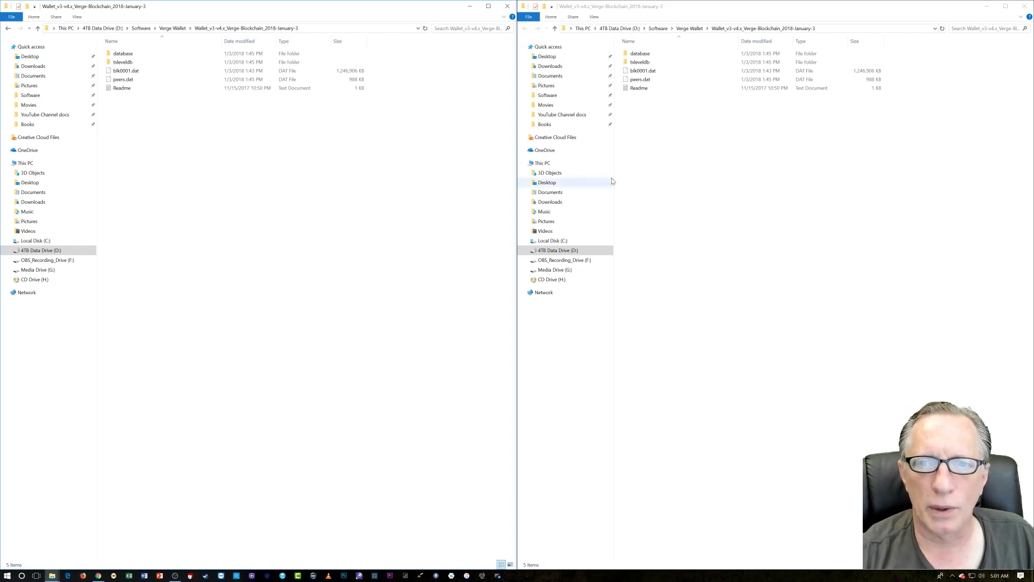
- In the right window, browse to Local Disk (C:) > Users > the user's profile folder
left_click(555, 241)
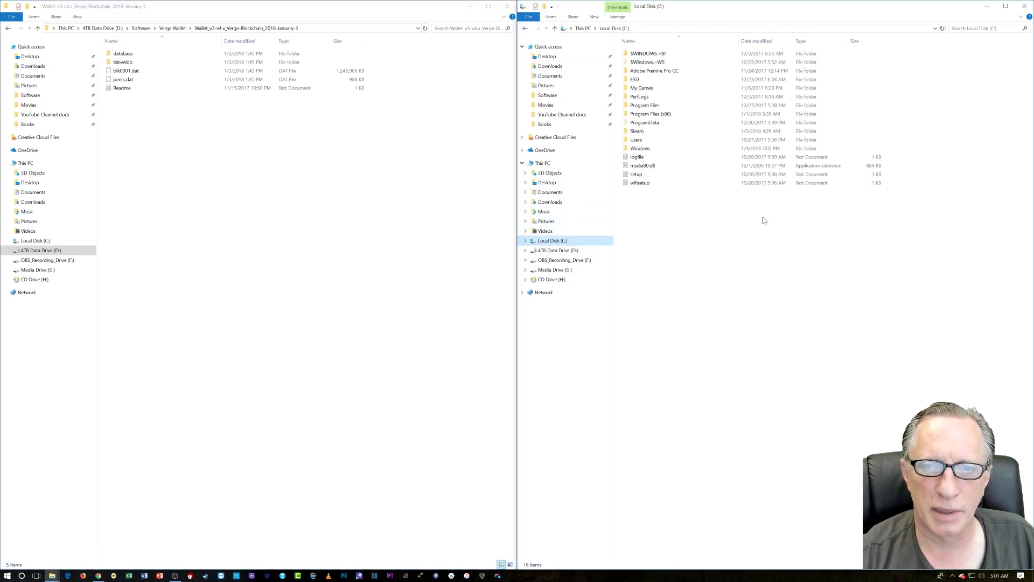
double_click(637, 140)
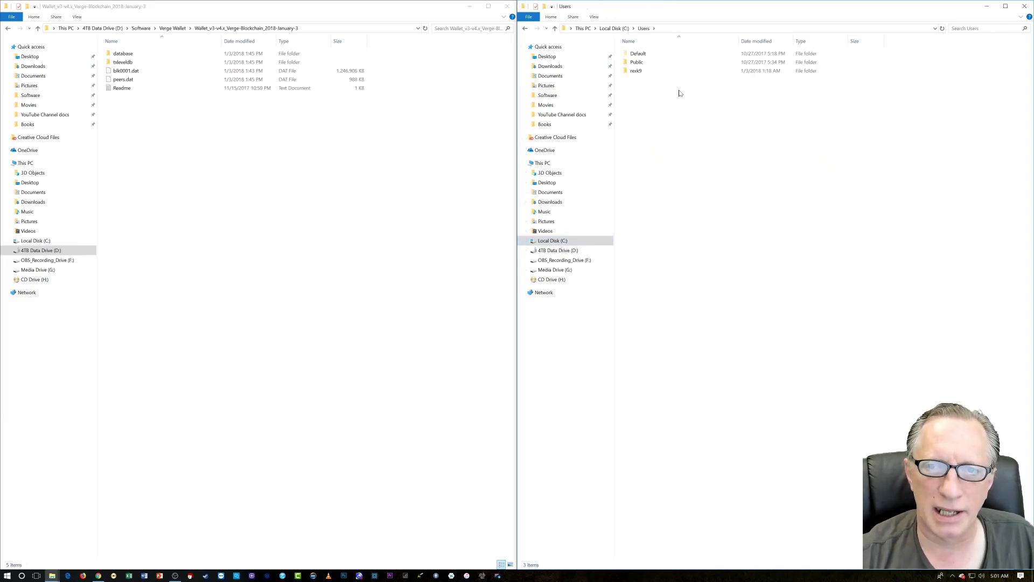
double_click(650, 72)
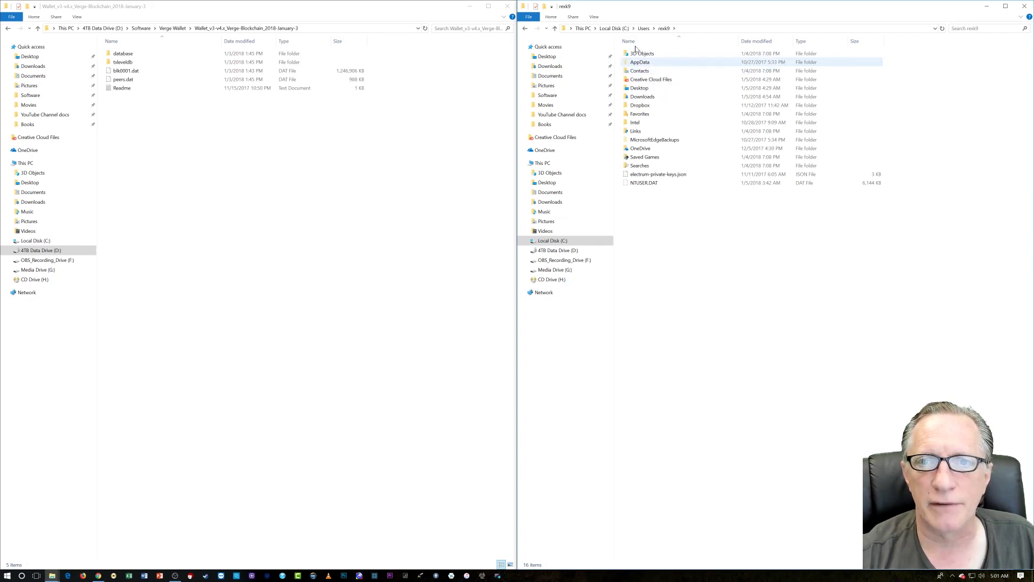
- Apply a hidden-items setting in Folder Options that still leaves hidden files hidden
left_click(594, 17)
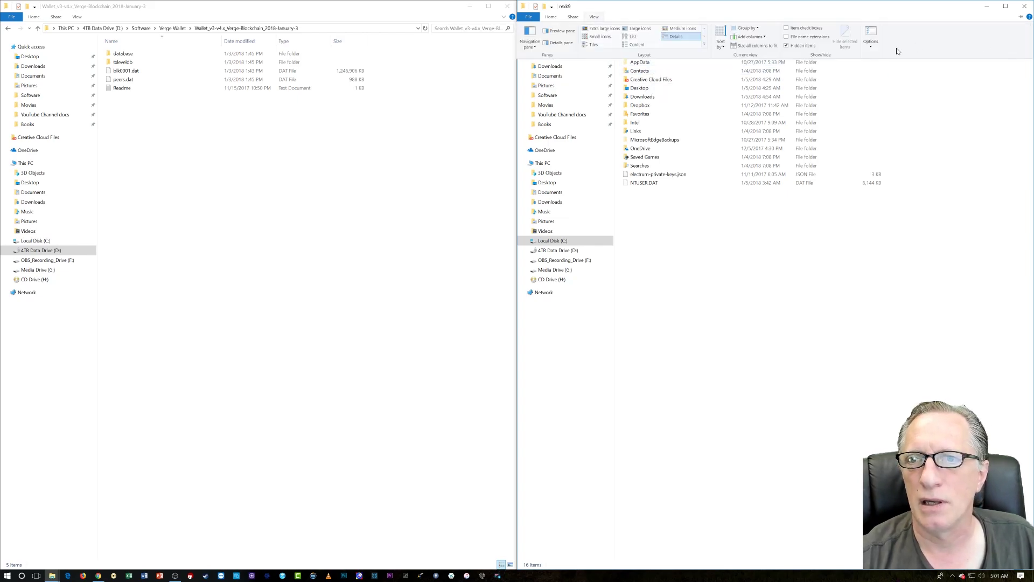
left_click(871, 37)
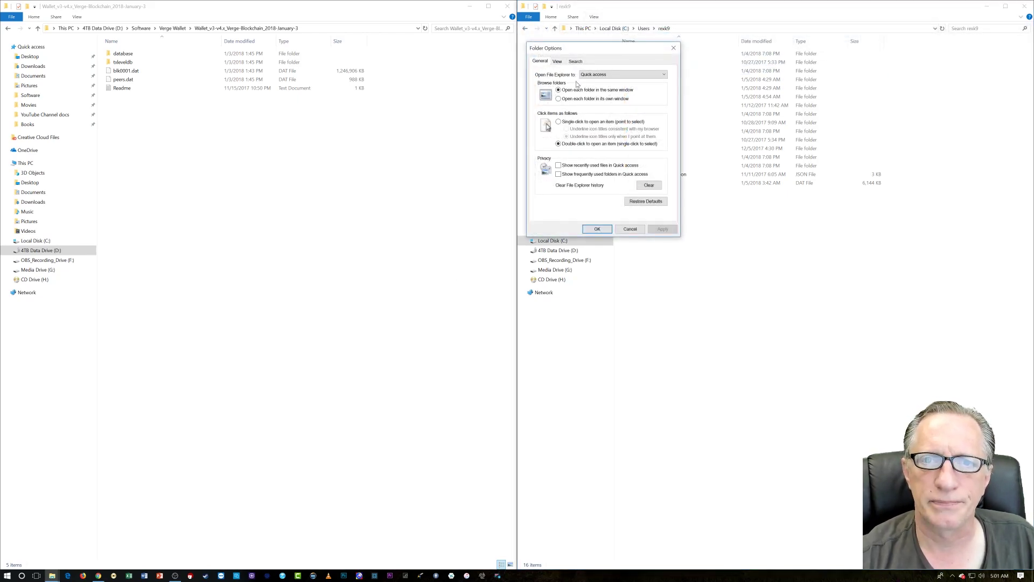
left_click(557, 62)
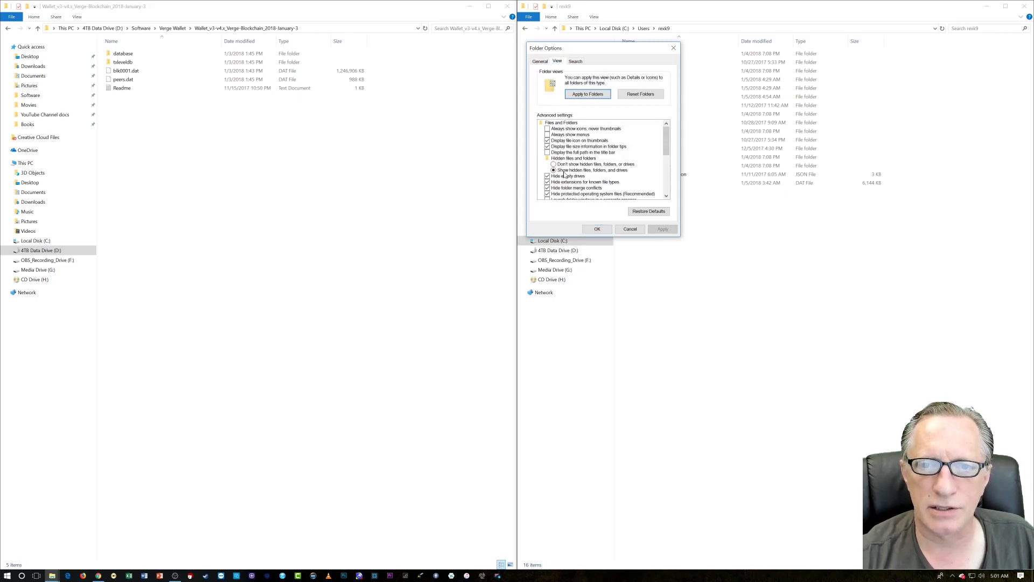
left_click(556, 165)
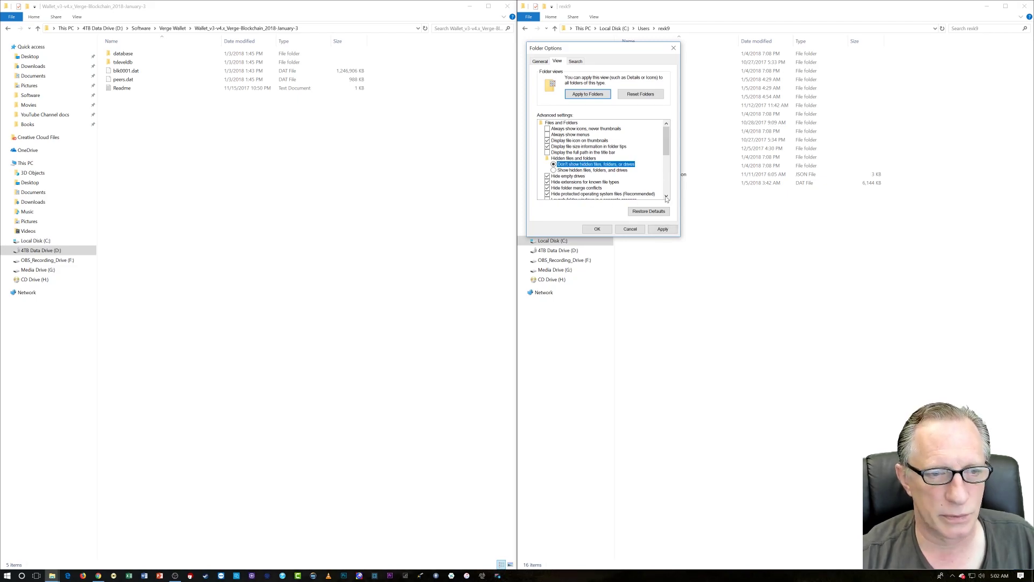
left_click(662, 229)
left_click(598, 229)
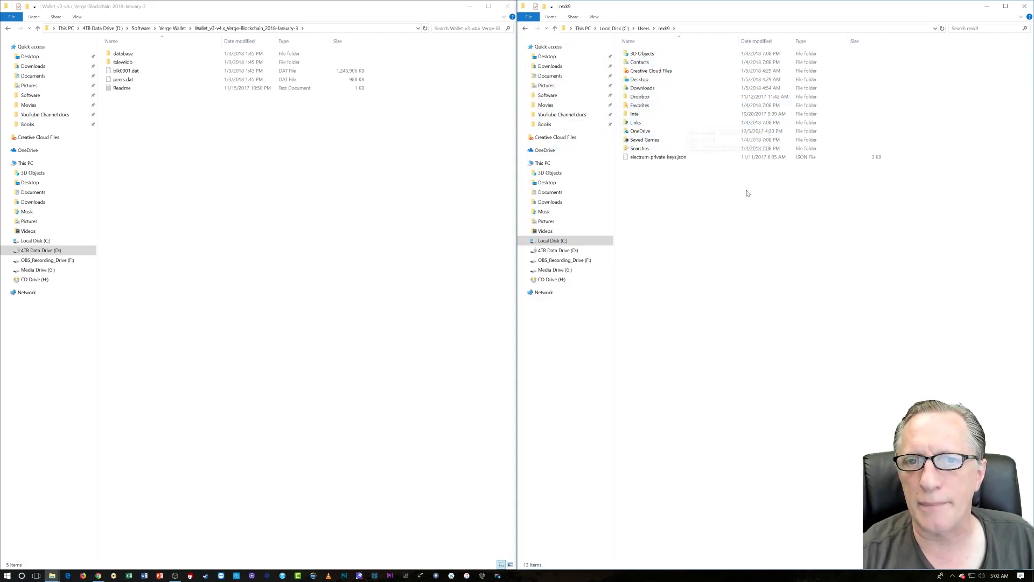
- Select 'Show hidden files, folders, and drives' in Folder Options and apply it
left_click(594, 17)
left_click(871, 35)
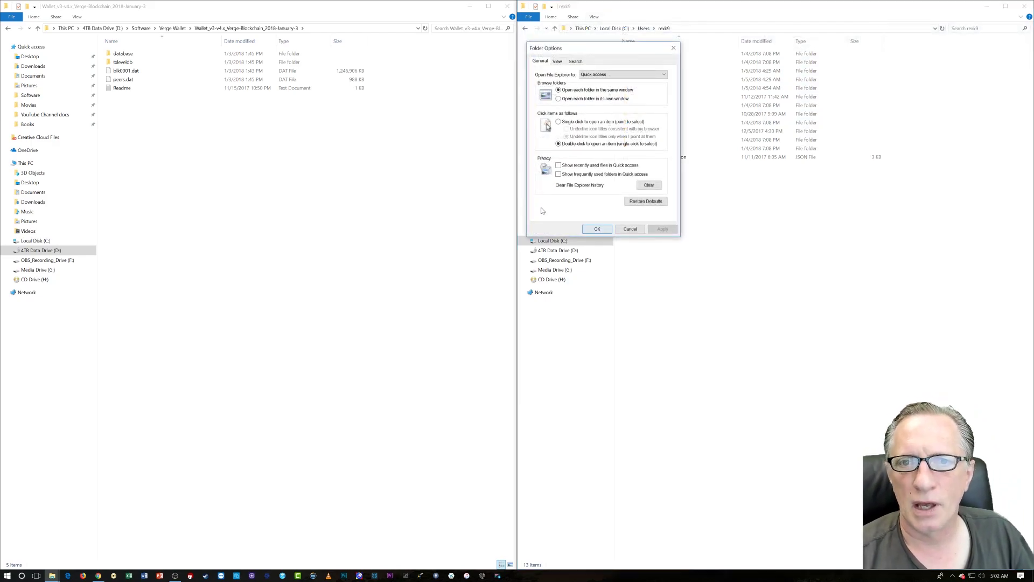
left_click(559, 64)
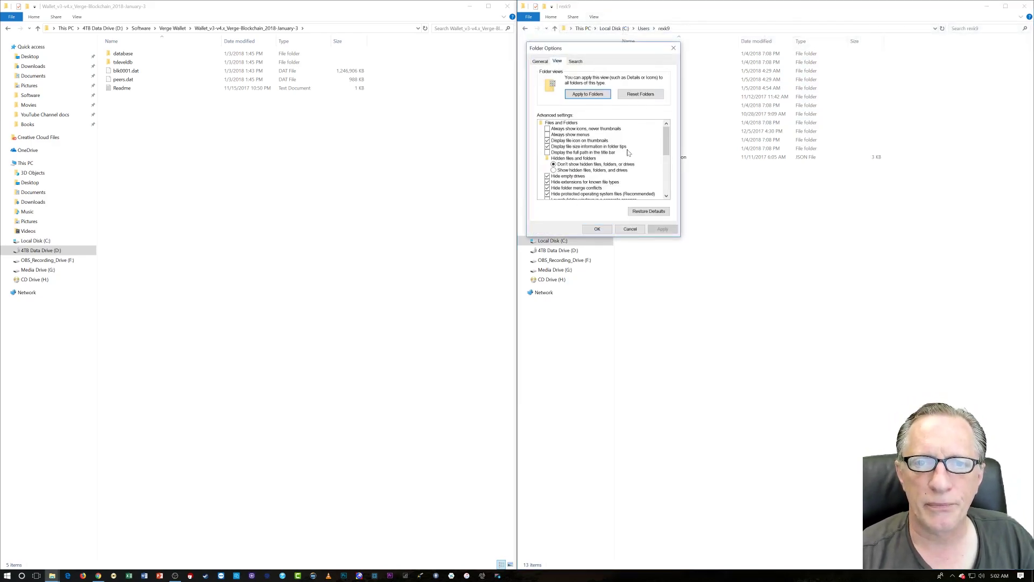
left_click(553, 170)
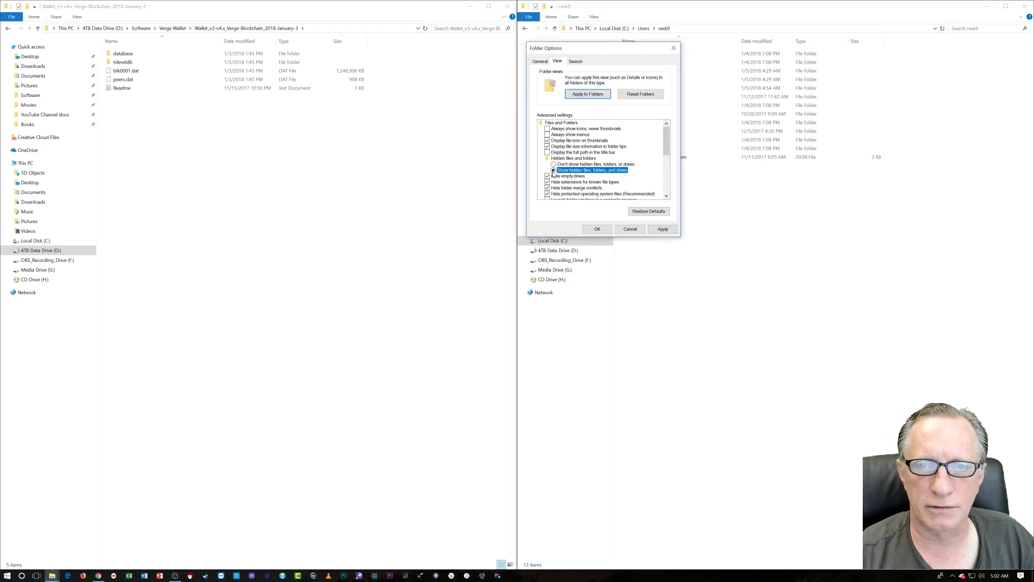
left_click(664, 229)
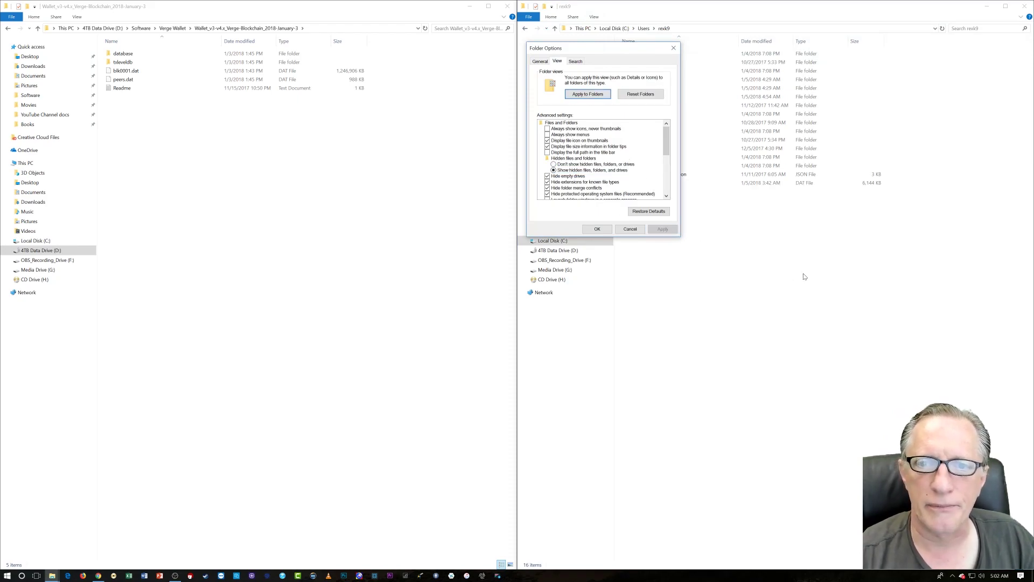
left_click(597, 229)
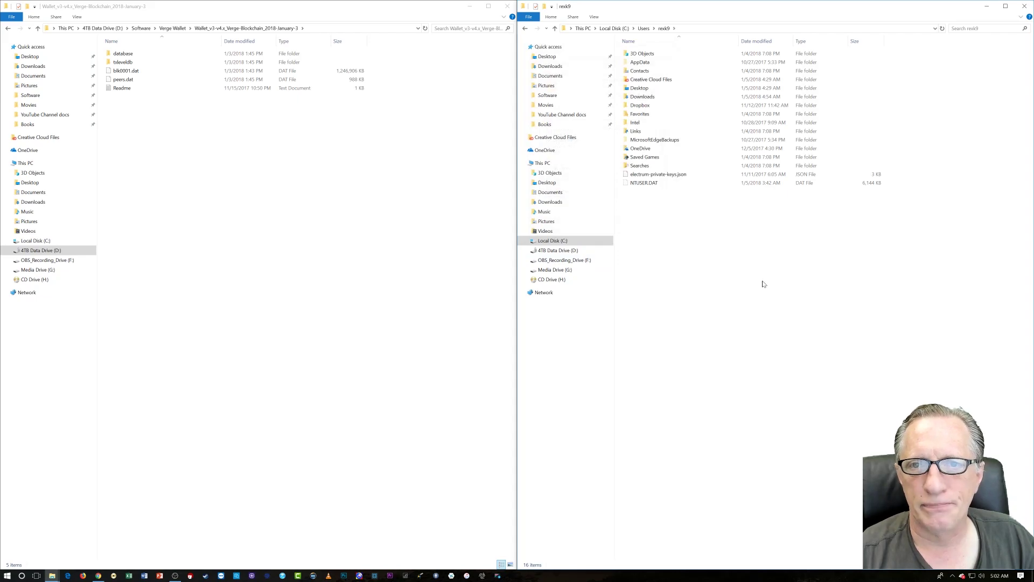
- Open AppData\Roaming\VERGE in the right window and select the five downloaded blockchain files on the left
left_click(652, 66)
double_click(652, 65)
double_click(641, 71)
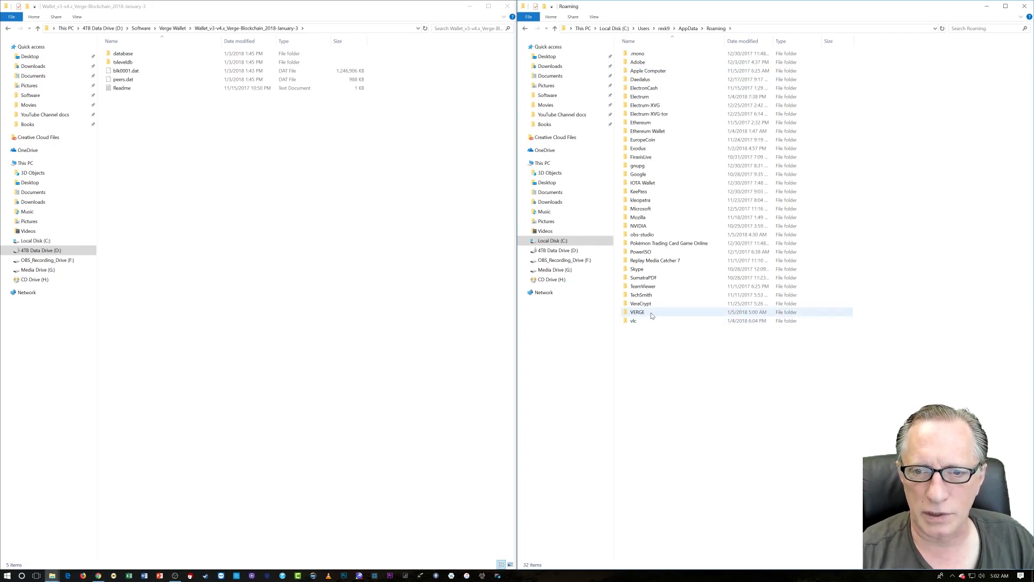
double_click(639, 313)
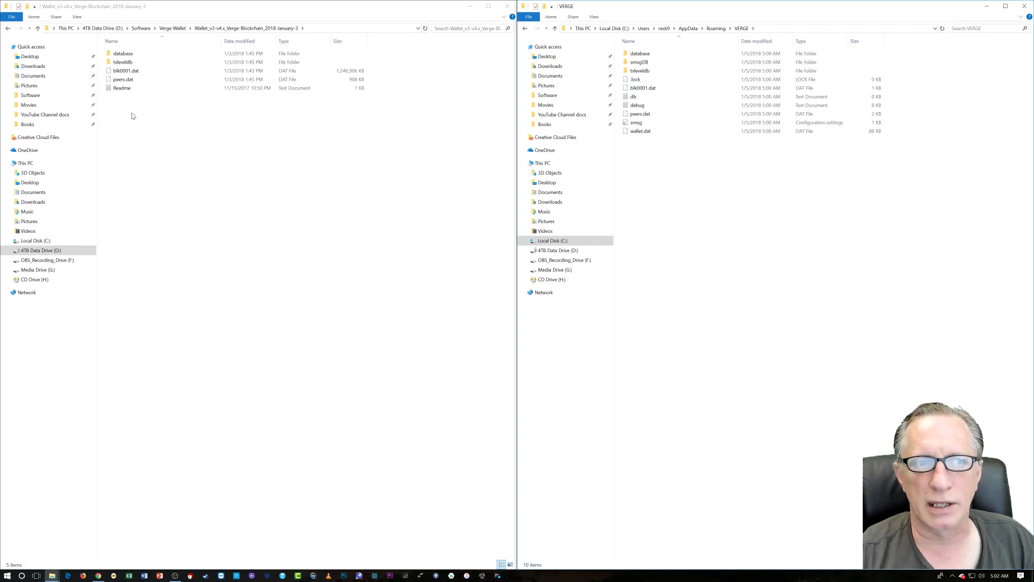
left_click_drag(123, 136, 132, 58)
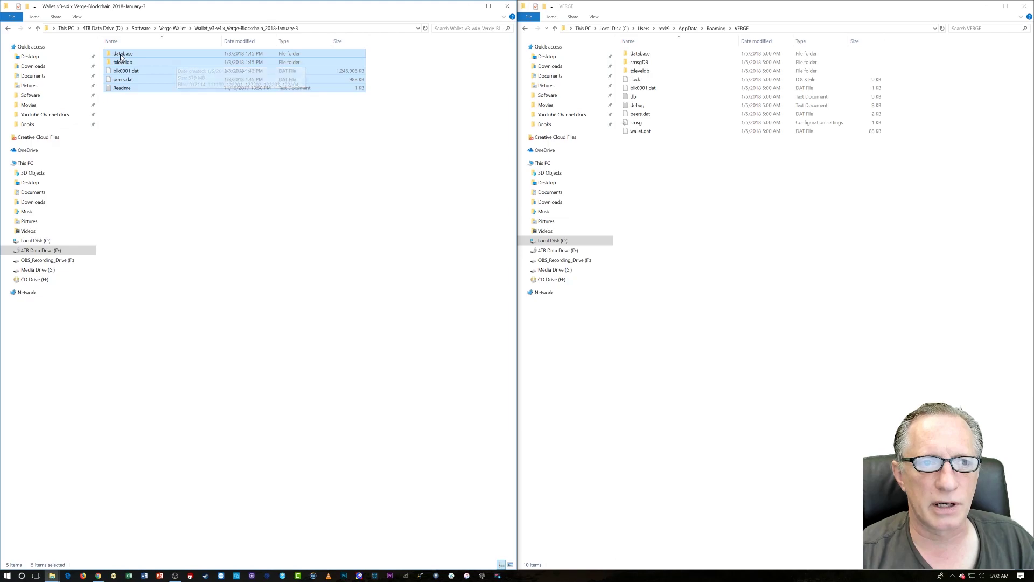
- Copy the five blockchain files into VERGE, replacing existing files, and close the download folder window
left_click_drag(122, 57, 709, 249)
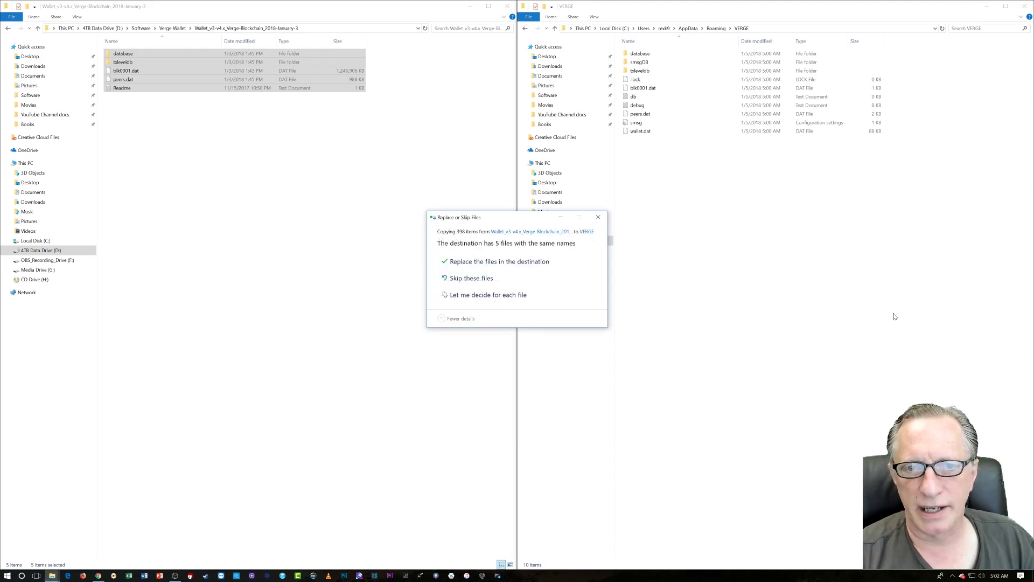
left_click(491, 262)
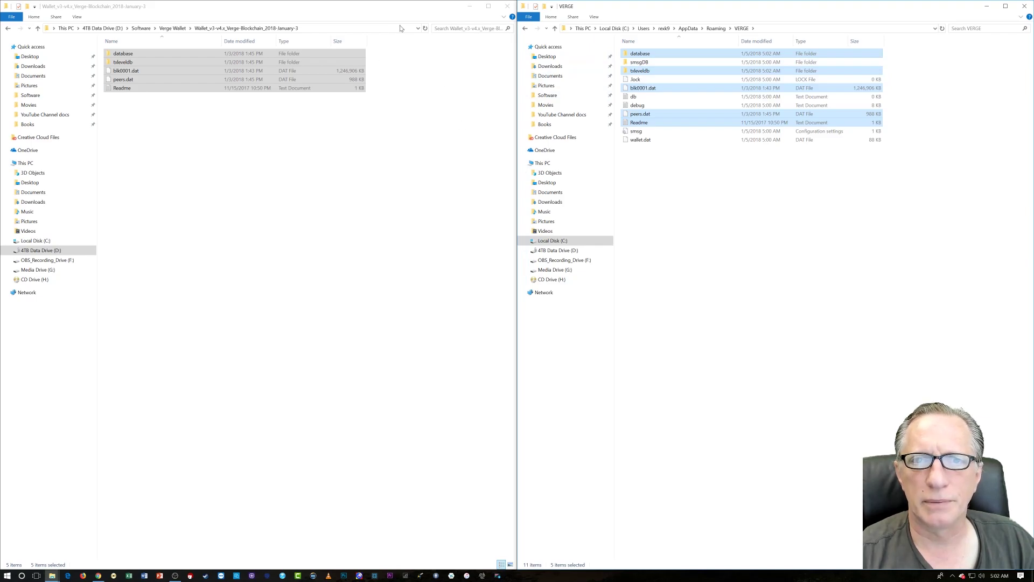
left_click(507, 6)
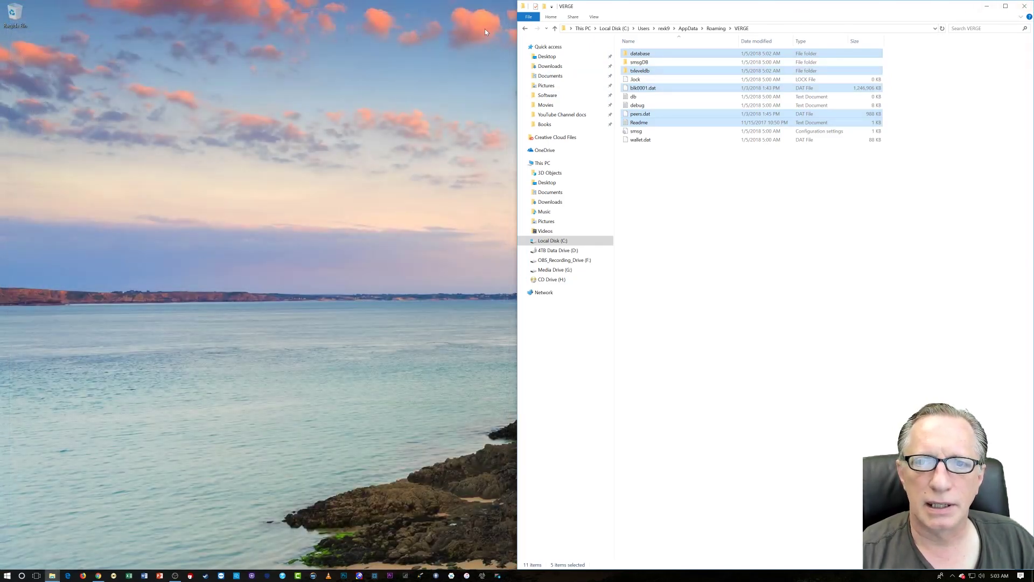
- Delete the downloaded blockchain folder from Software > Verge Wallet
left_click_drag(753, 8, 387, 65)
left_click(180, 153)
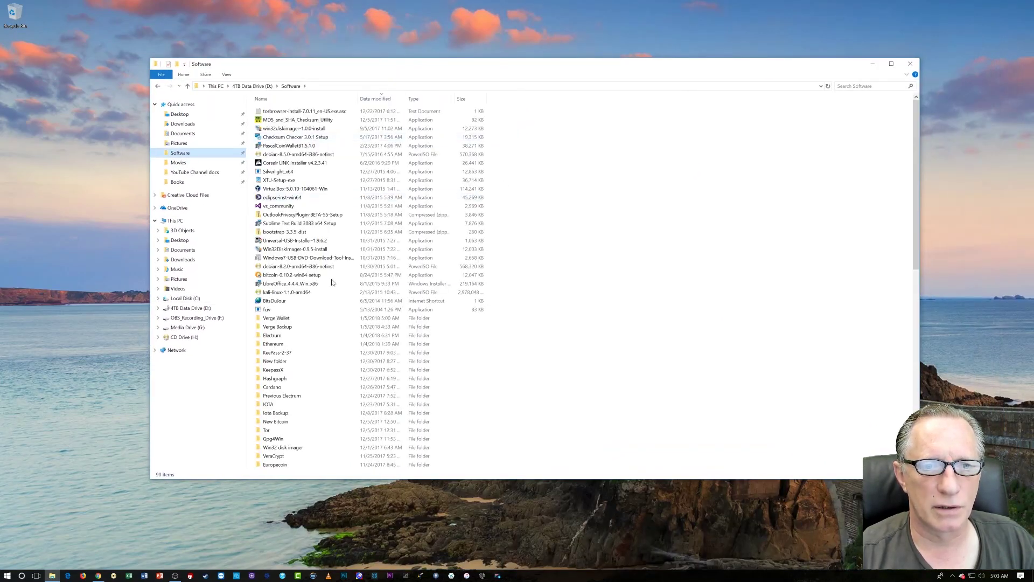
double_click(312, 322)
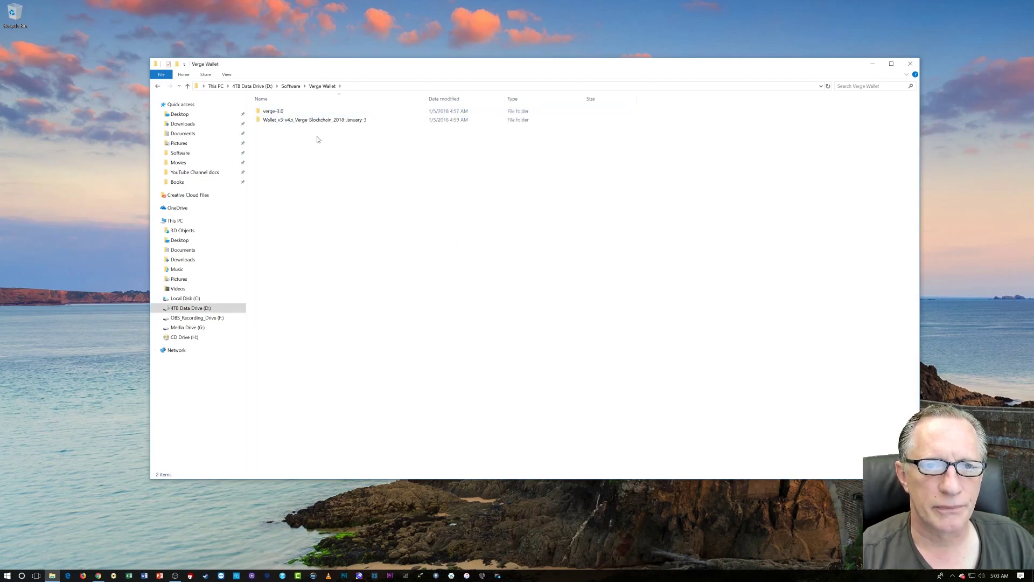
right_click(317, 121)
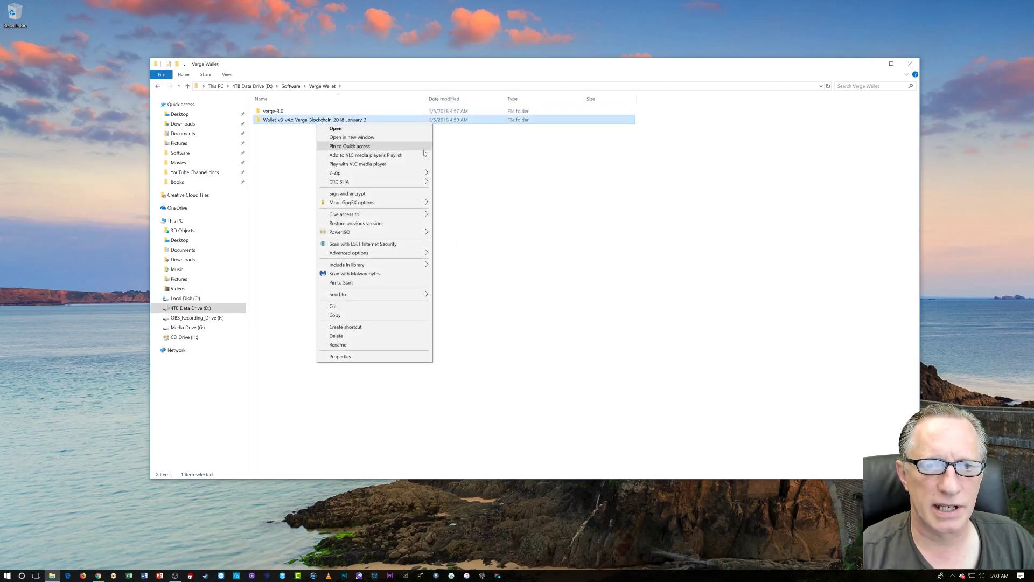
left_click(378, 336)
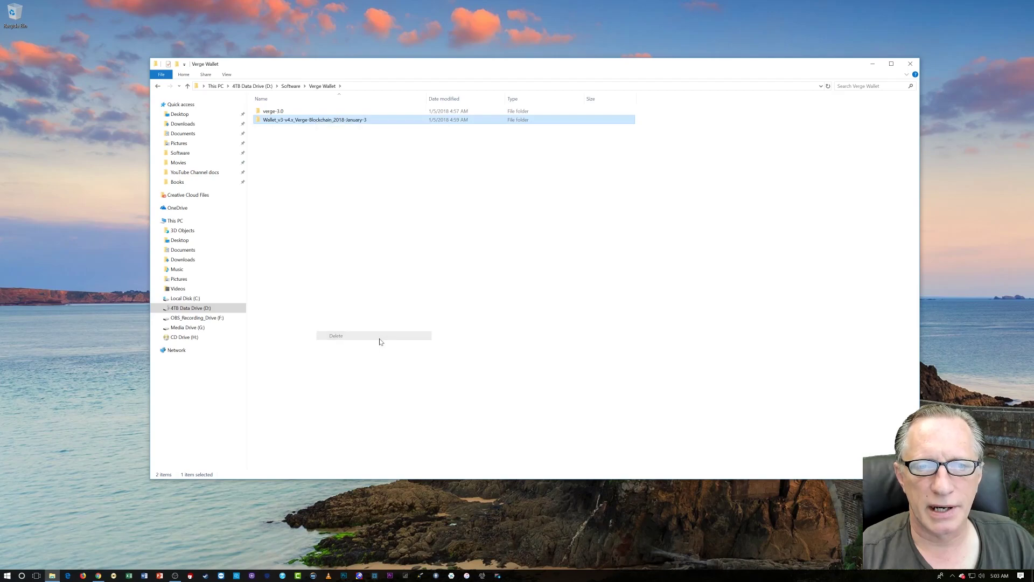
- Empty the Recycle Bin permanently, leaving the verge-3.0 folder selected
right_click(11, 15)
left_click(38, 33)
left_click(545, 314)
left_click(264, 115)
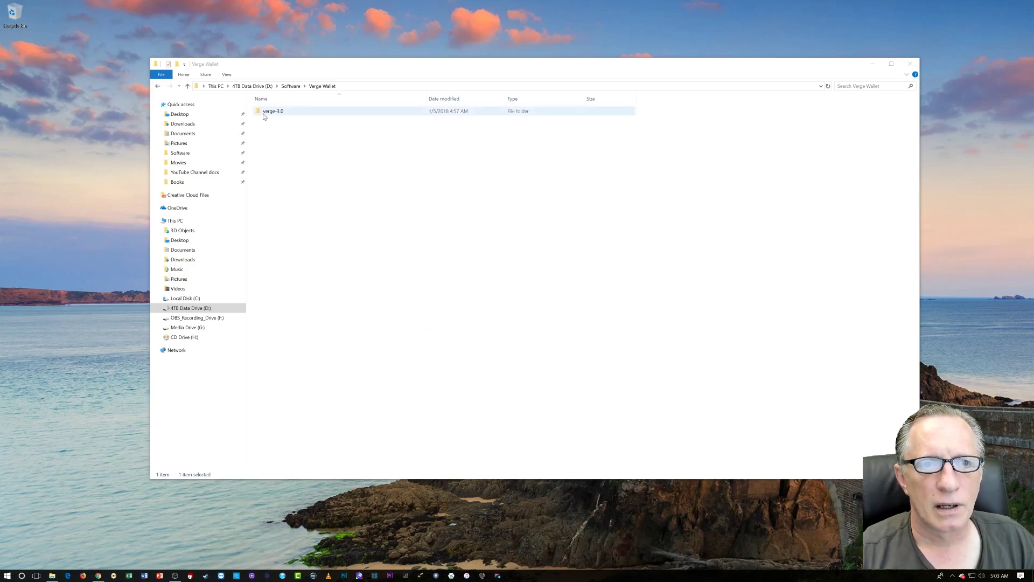
- Pin VERGE-qt from the verge-3.0 folder to the taskbar and close File Explorer
double_click(264, 115)
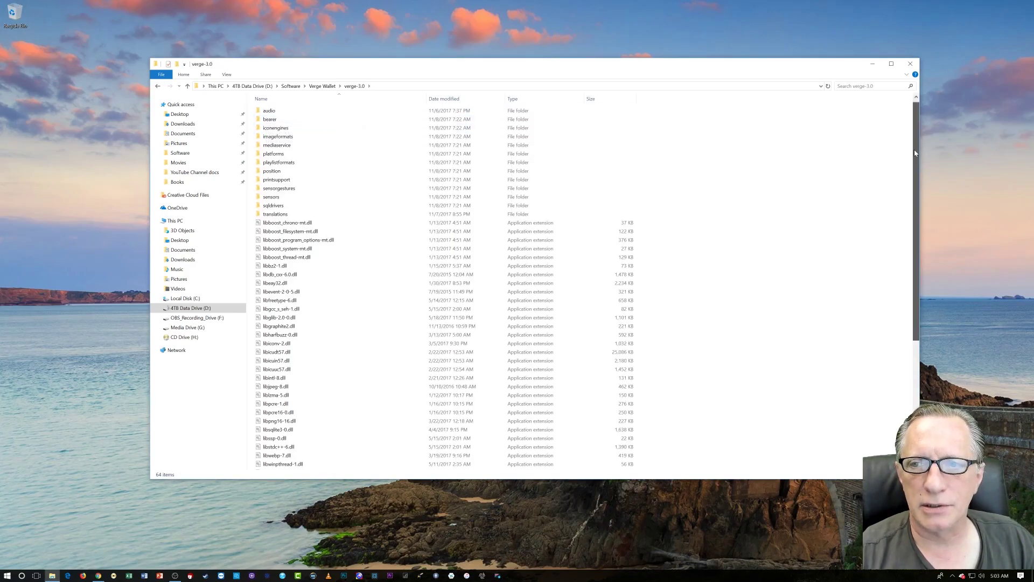
left_click_drag(915, 158, 915, 271)
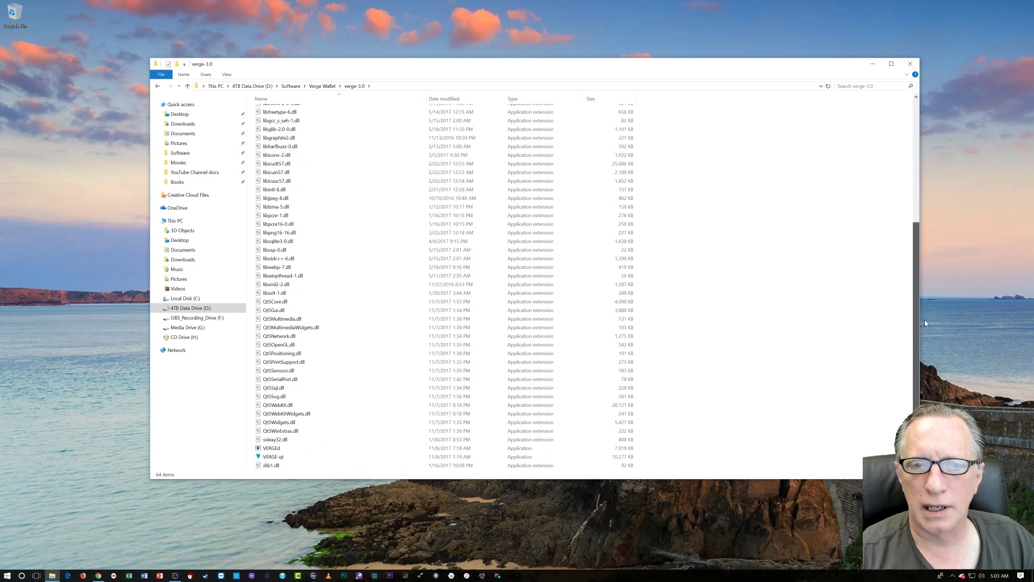
right_click(276, 458)
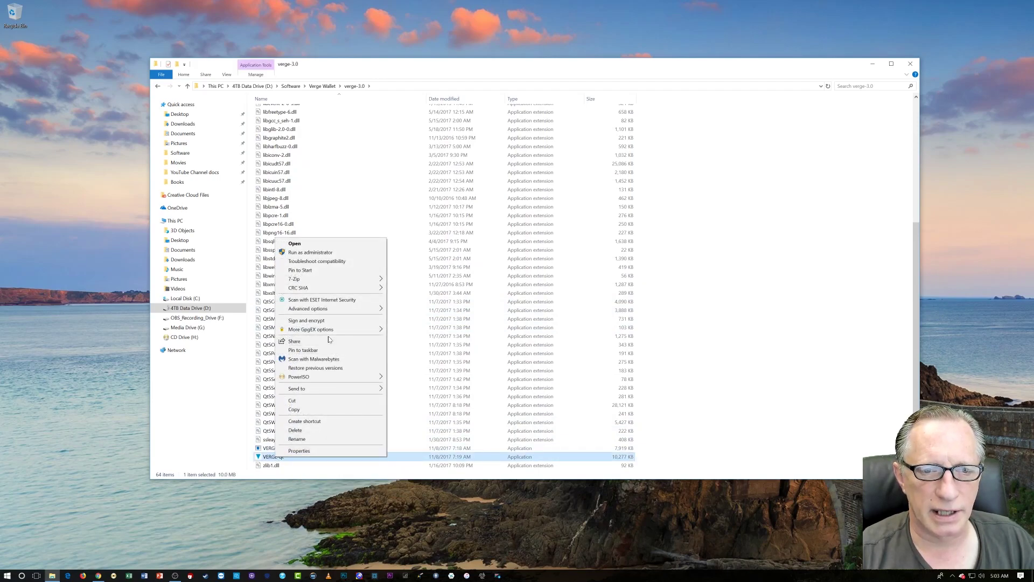
left_click(323, 350)
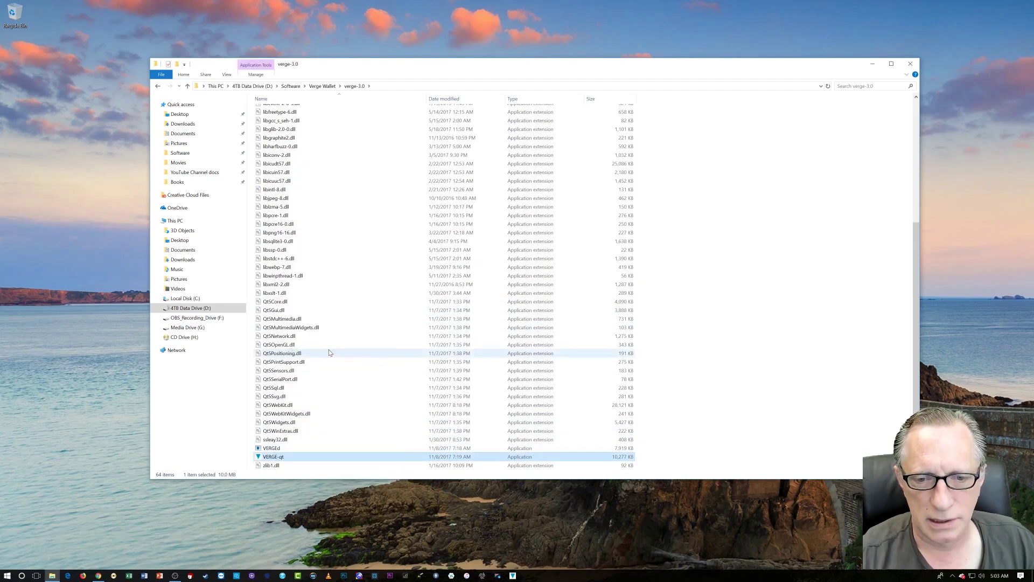
left_click(910, 67)
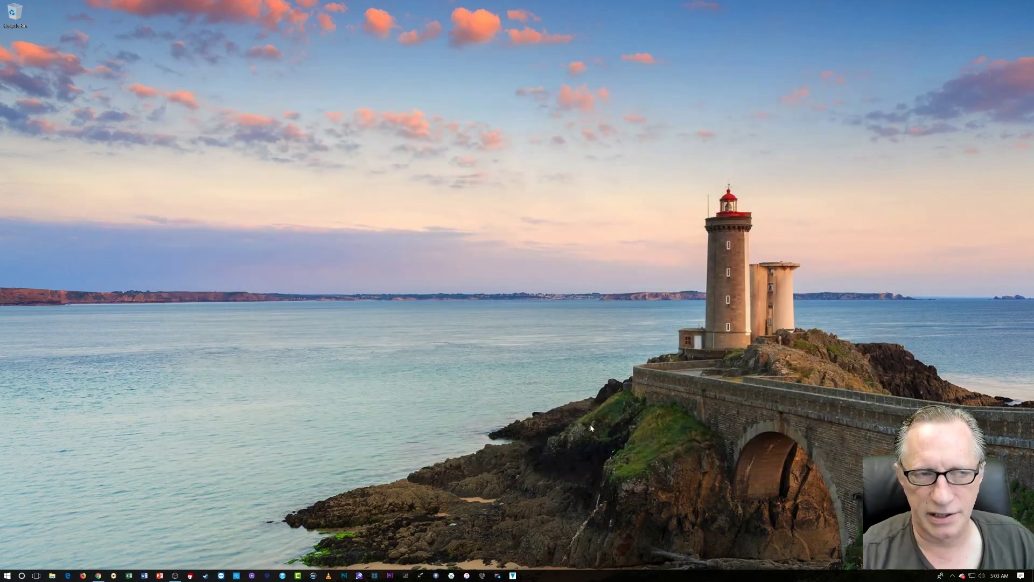